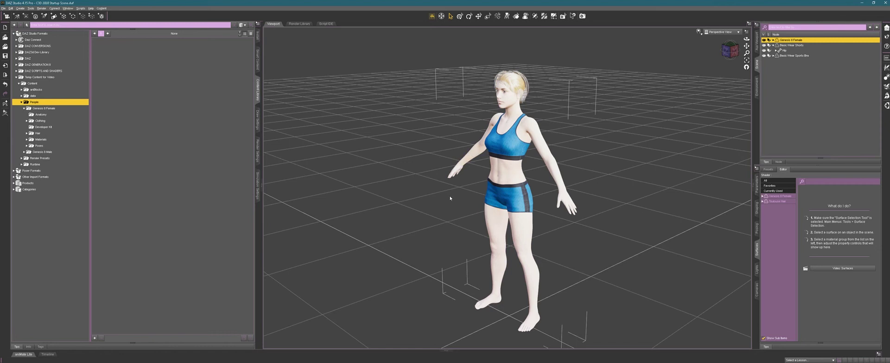
Bend the figure's right forearm forward and raise the left upper arm to about shoulder height.
left_click(473, 156)
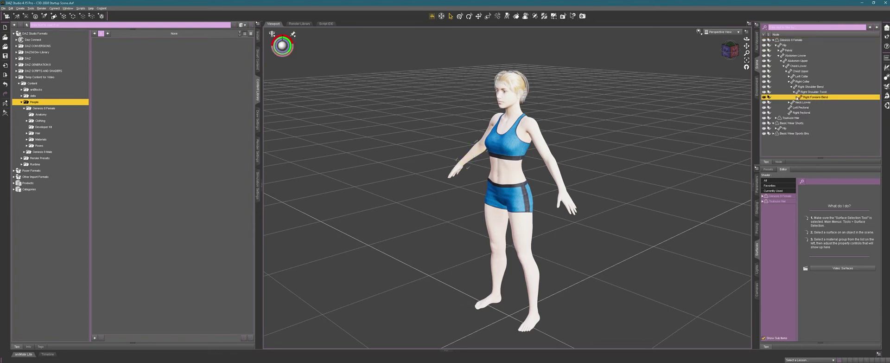
left_click(757, 185)
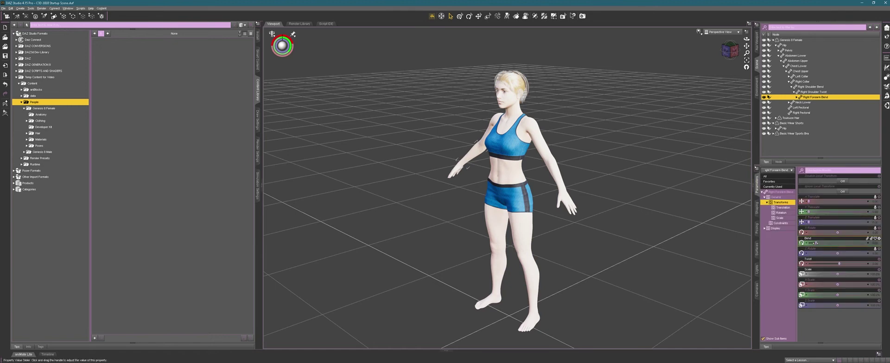
left_click_drag(817, 242, 855, 246)
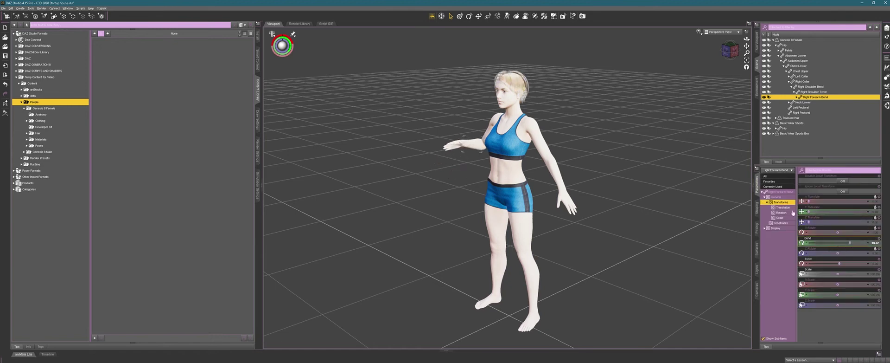
left_click(541, 149)
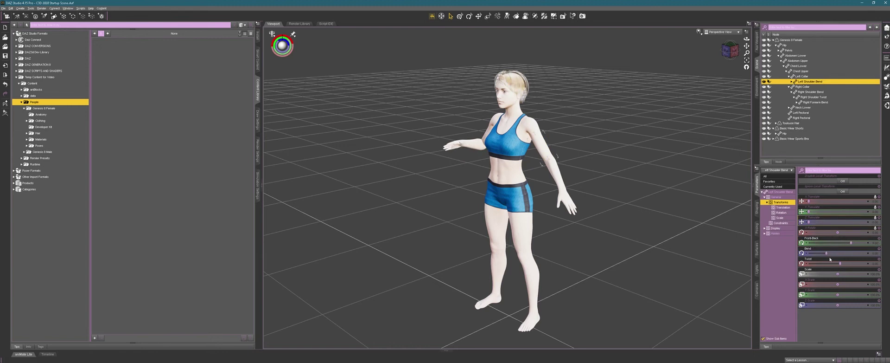
left_click_drag(827, 253, 850, 253)
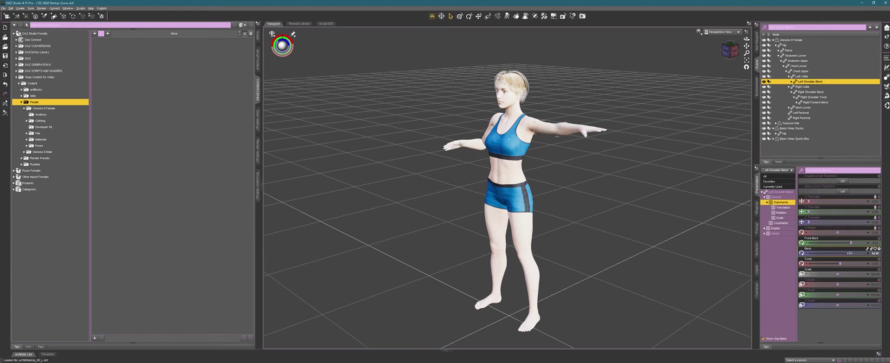
Swing the figure's left thigh outward to the side.
left_click(527, 220)
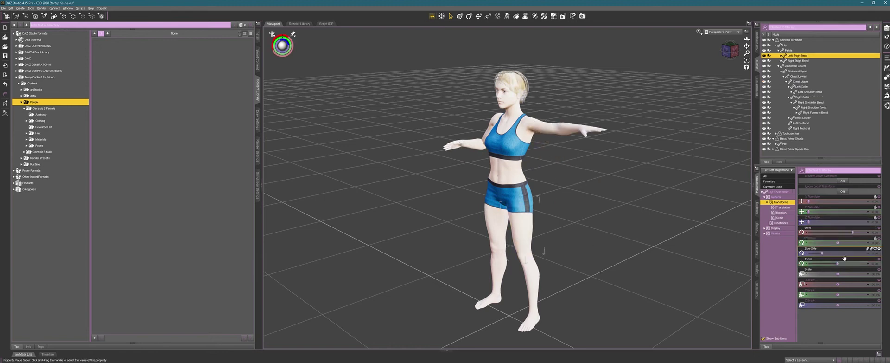
left_click_drag(826, 255, 838, 254)
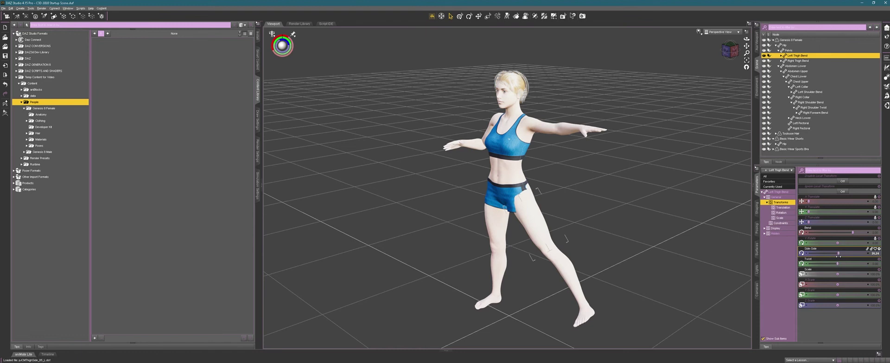
Fit the Basic Wear Shorts to Genesis 8 Female.
left_click(797, 139)
right_click(797, 140)
left_click(807, 153)
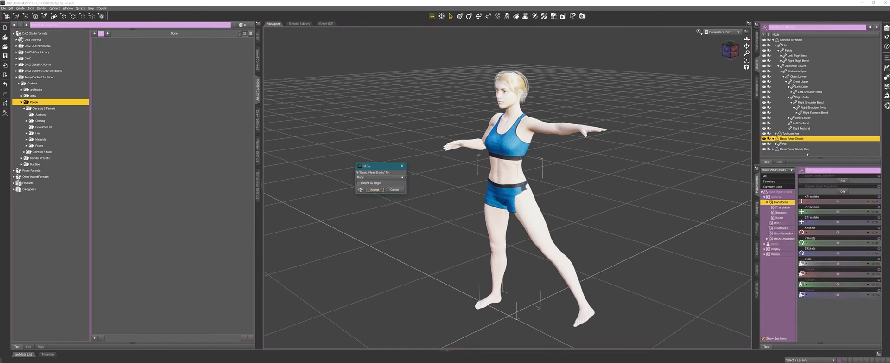
left_click(371, 177)
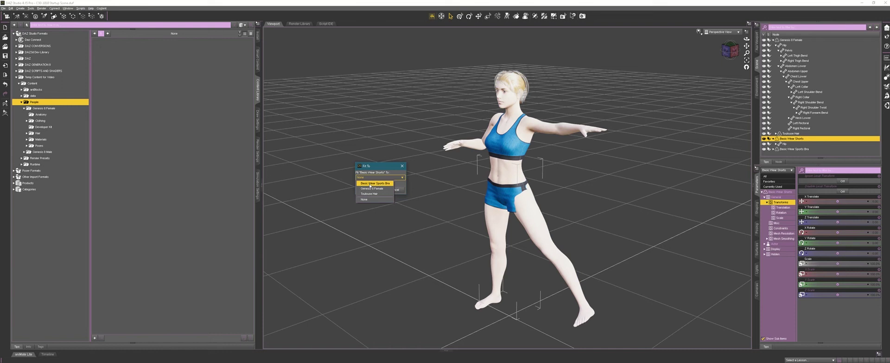
left_click(373, 189)
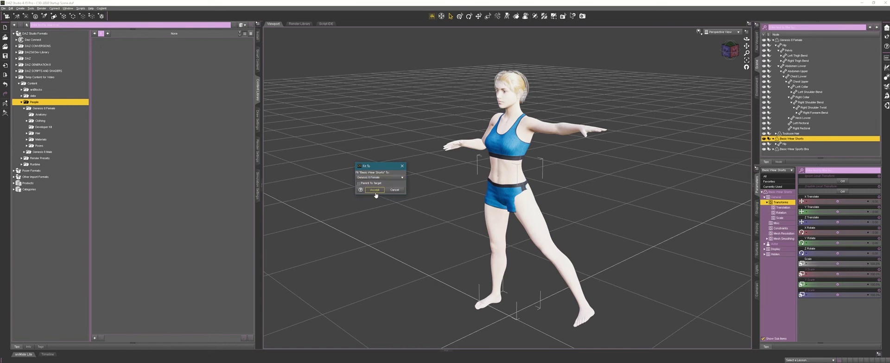
left_click(370, 189)
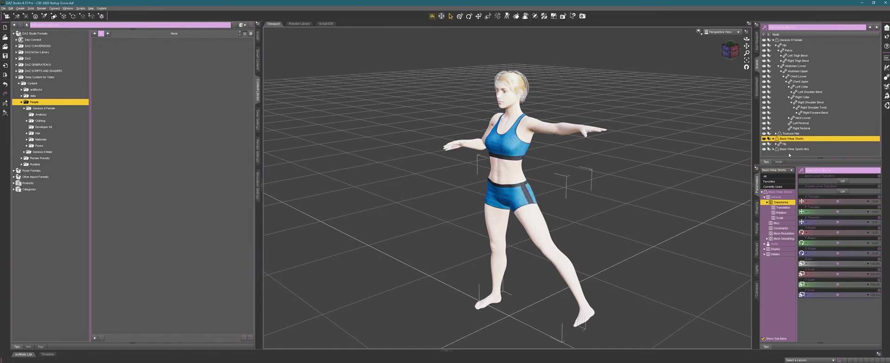
Adjust the left shin's Side-Side rotation so the lower leg angles slightly outward.
left_click(586, 314)
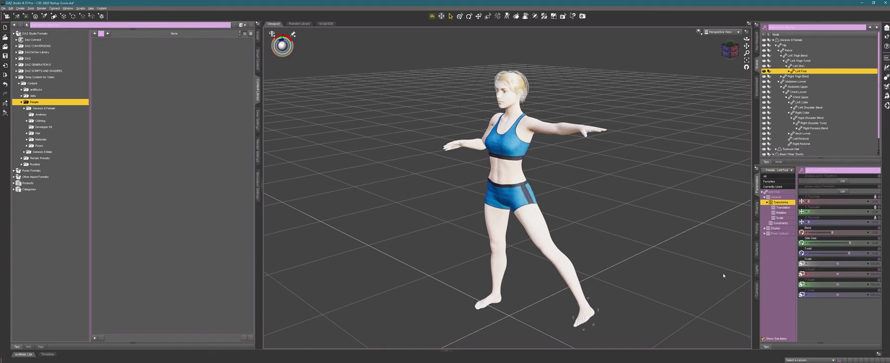
left_click(567, 274)
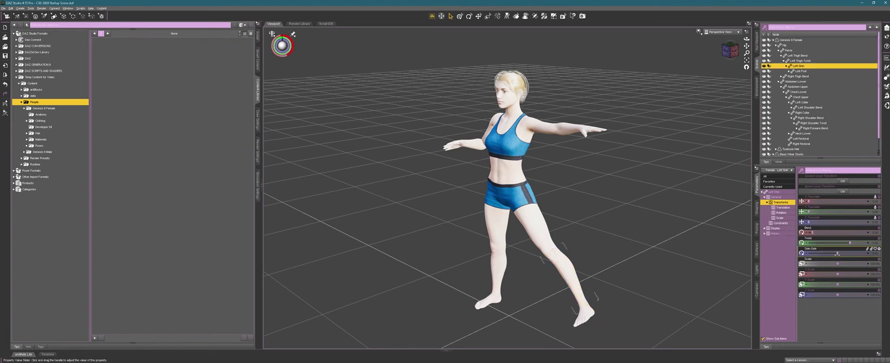
left_click_drag(833, 256, 872, 253)
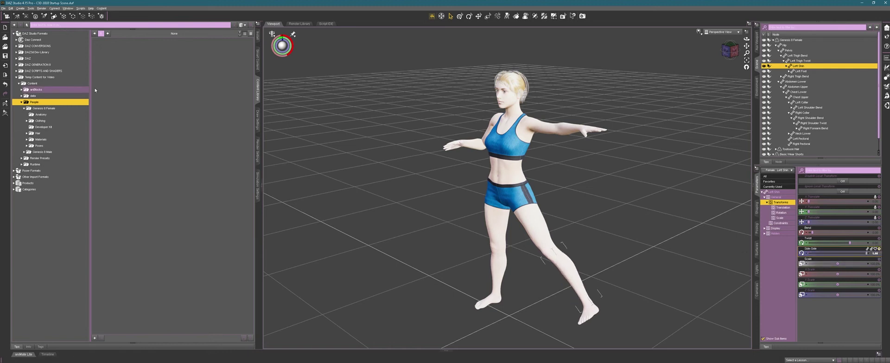
Apply the Base Pose Walking B preset from Base Poses and adjust the upper neck's Side-Side rotation.
left_click(40, 146)
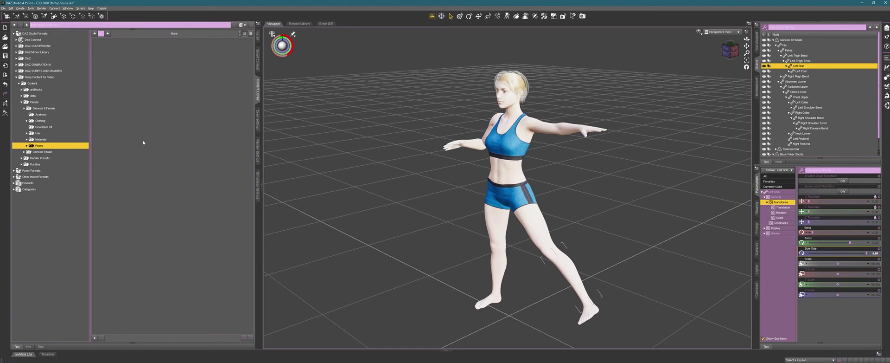
left_click(27, 146)
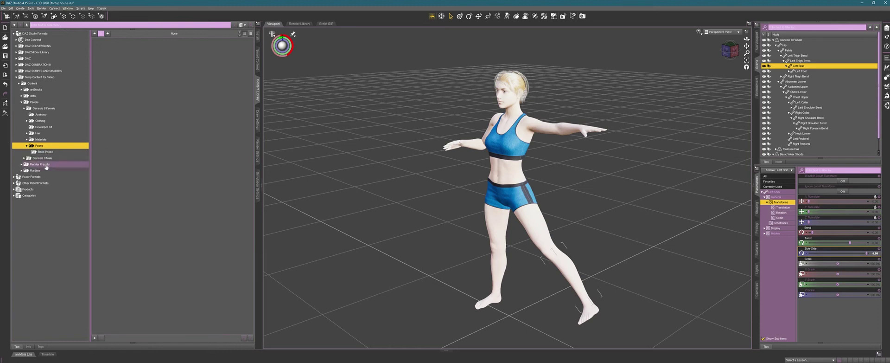
left_click(42, 151)
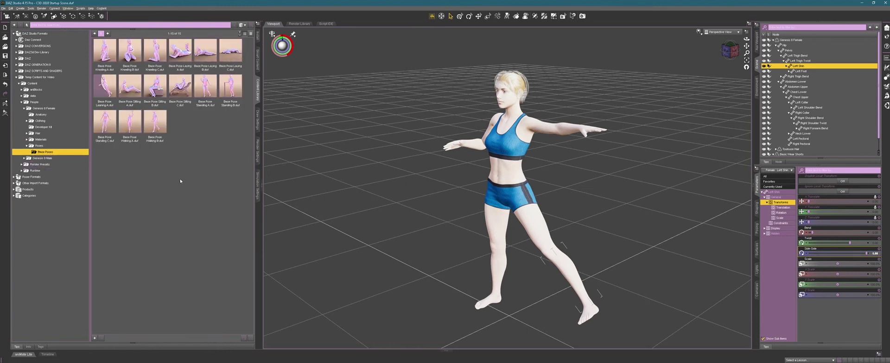
double_click(157, 127)
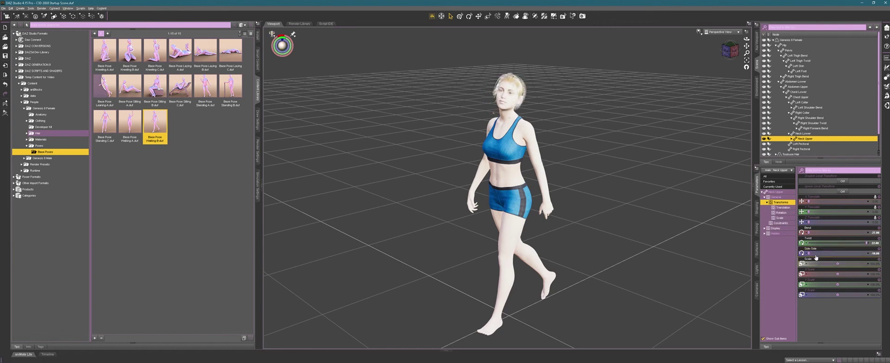
mouse_move(811, 253)
left_mouse_down()
mouse_move(860, 253)
mouse_move(805, 254)
left_mouse_up()
Preview the posed figure in the viewport with the NVIDIA Iray draw style.
left_click(699, 32)
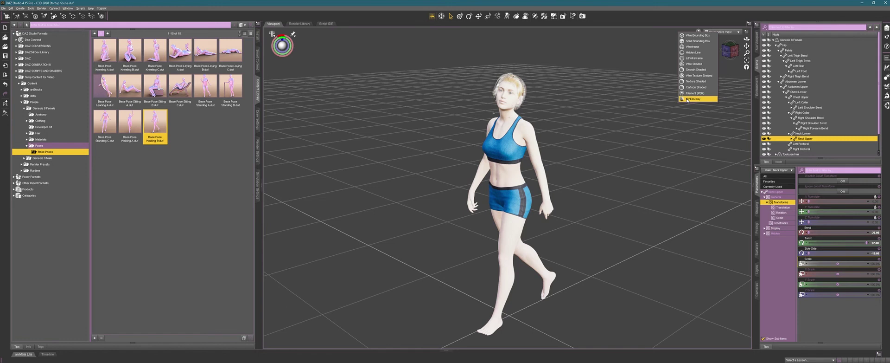
left_click(687, 99)
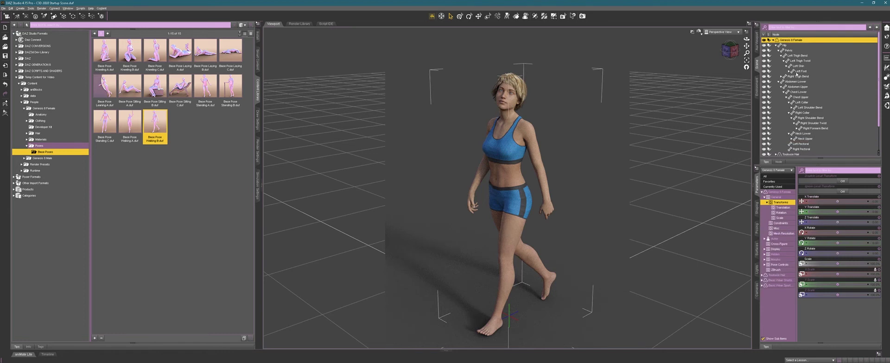
left_click(782, 78)
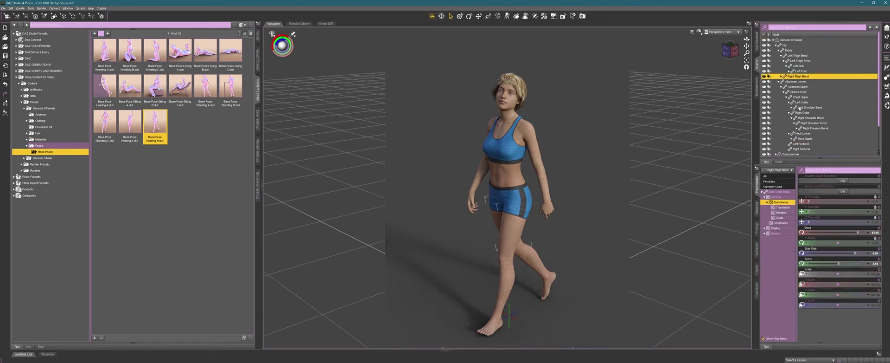
Show the surface settings for Genesis 8 Female and expand the DAZ GENERATION 8 content folder.
left_click(785, 40)
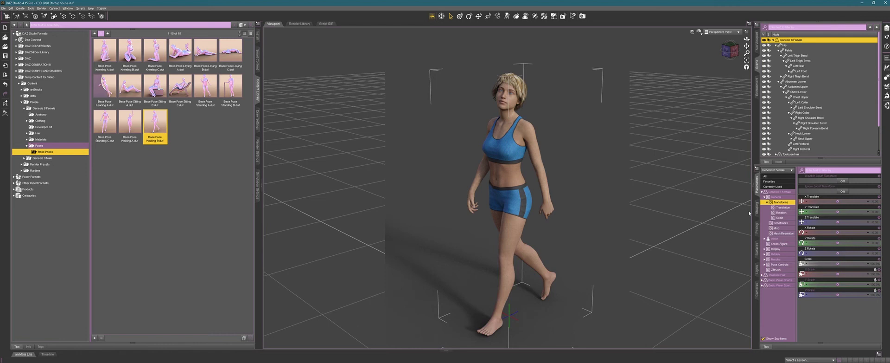
left_click(758, 250)
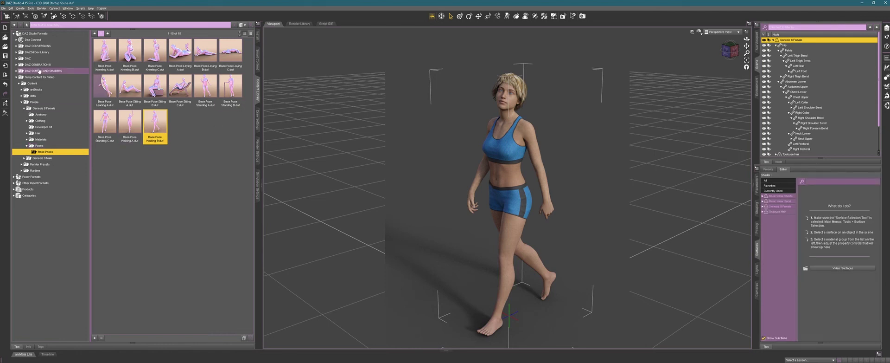
left_click(14, 65)
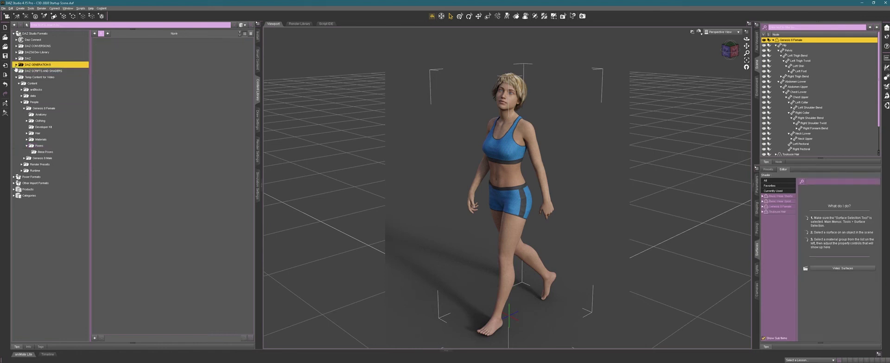
left_click(16, 65)
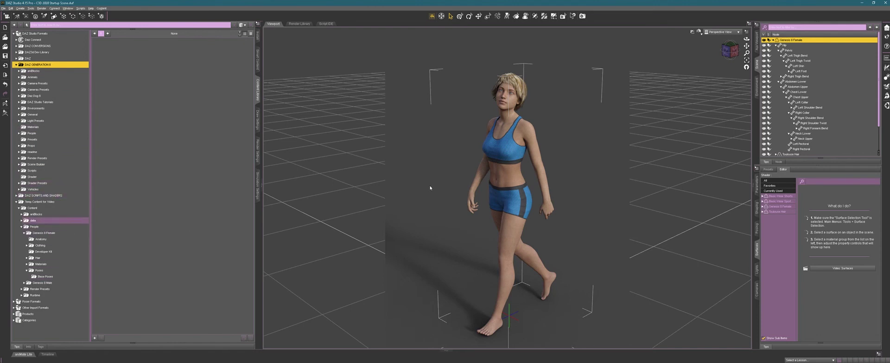
Return the viewport to the Filament (PBR) draw style and delete the Toulouse Hair.
left_click(699, 32)
left_click(700, 91)
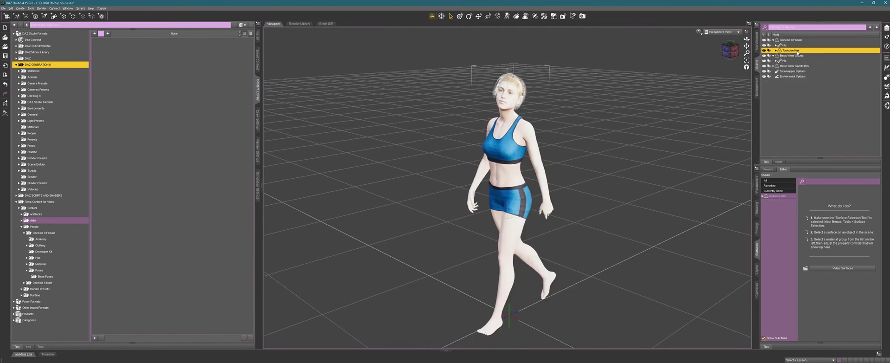
key("Delete")
Load the Halo Suit from the Aeon Soul clothing for Genesis 8 Female onto the figure.
left_click(790, 40)
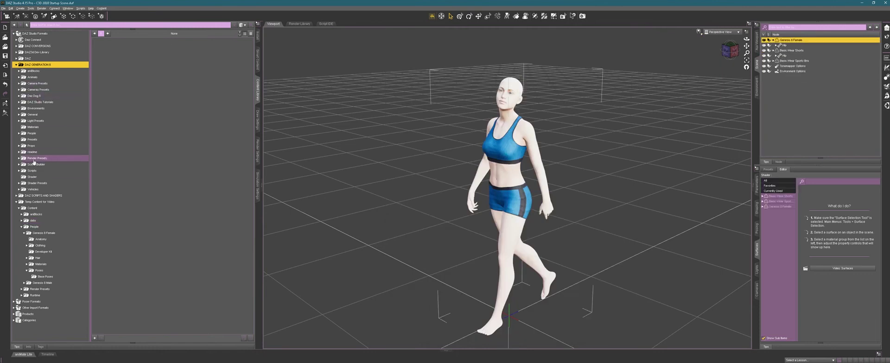
left_click(19, 133)
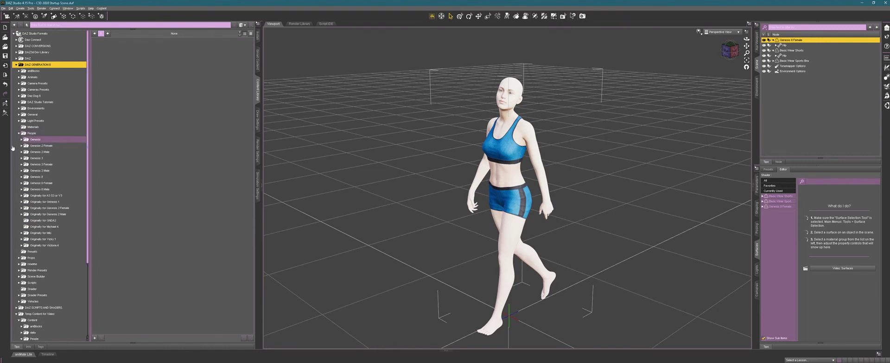
left_click(21, 183)
left_click(24, 214)
scroll(26, 239, "down", 5)
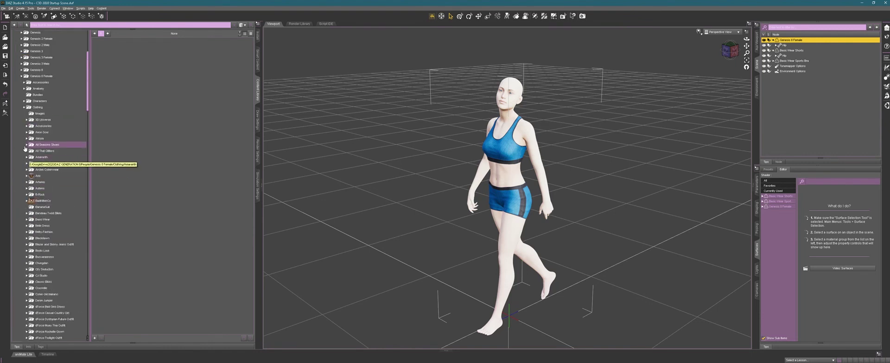
left_click(26, 133)
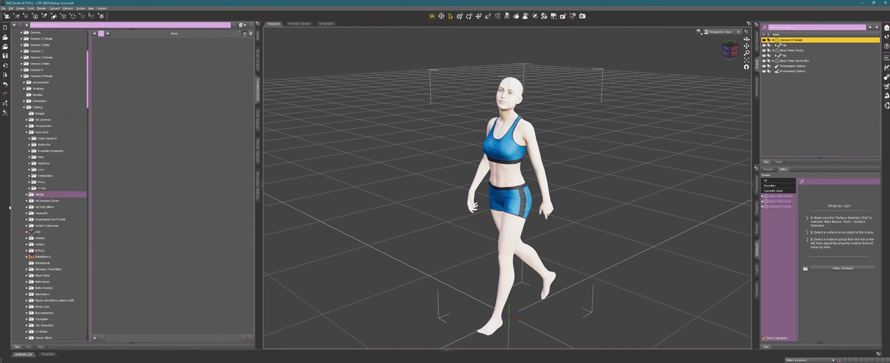
left_click(29, 157)
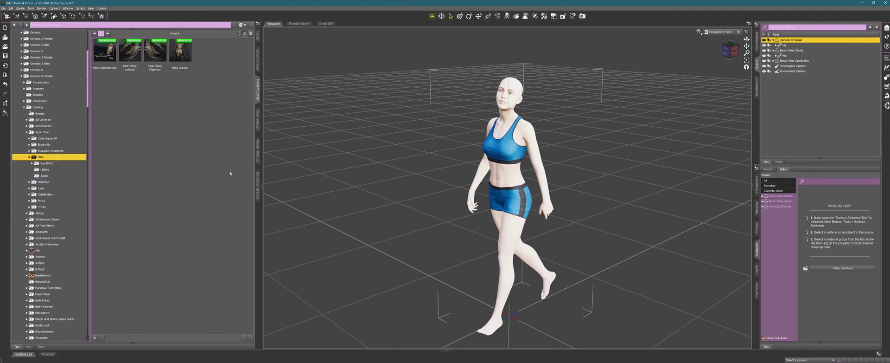
double_click(188, 56)
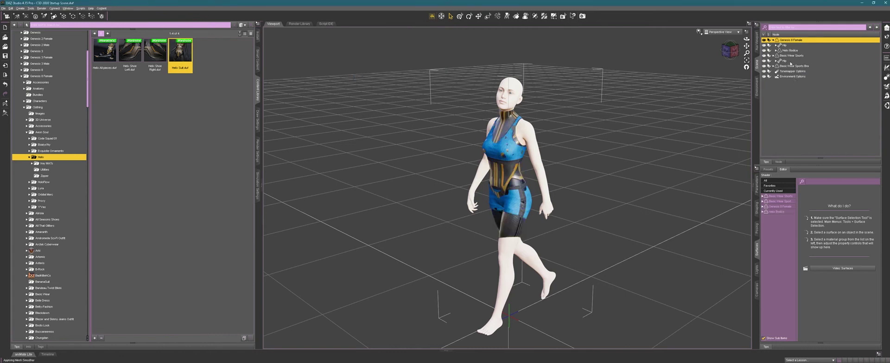
Delete the Basic Wear Shorts and the Basic Wear Sports Bra from the scene.
left_click(794, 55)
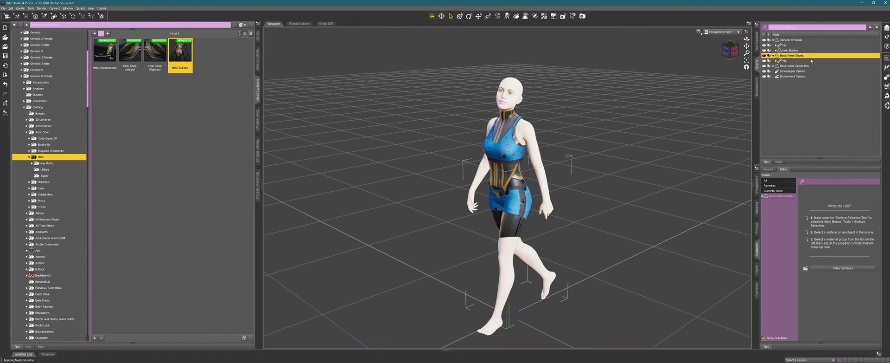
key("Delete")
left_click(805, 55)
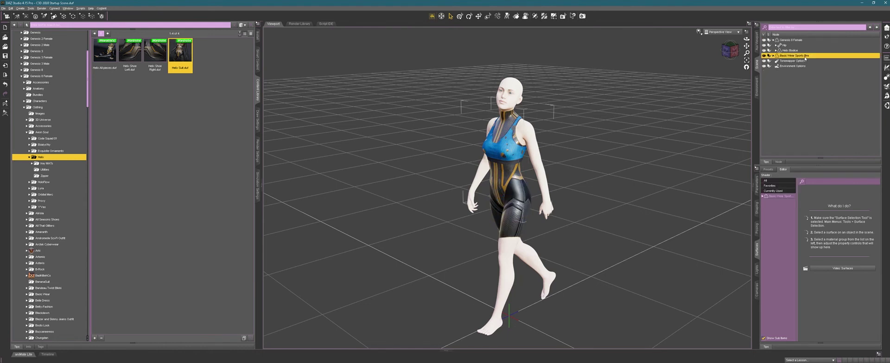
key("Delete")
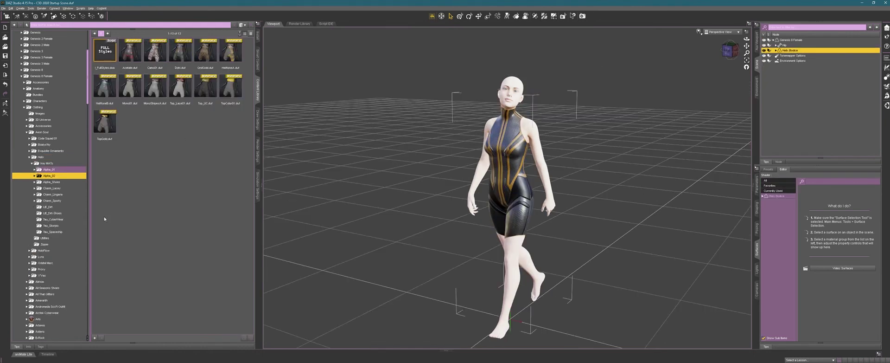
Apply the Side_Lace01 material from the Halo Alpha_01 set to the Halo bodice.
left_click(48, 170)
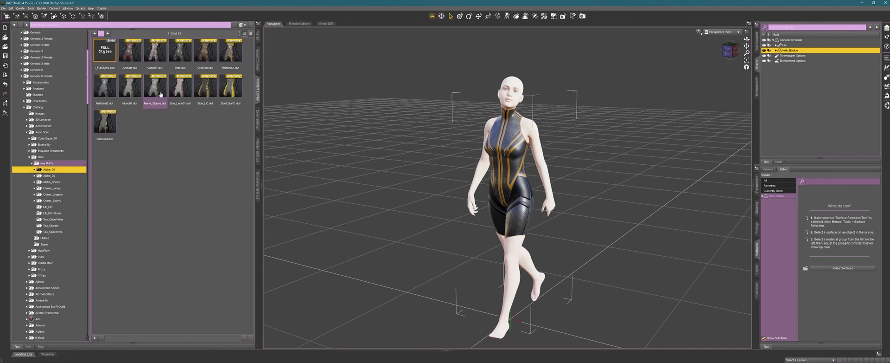
double_click(180, 87)
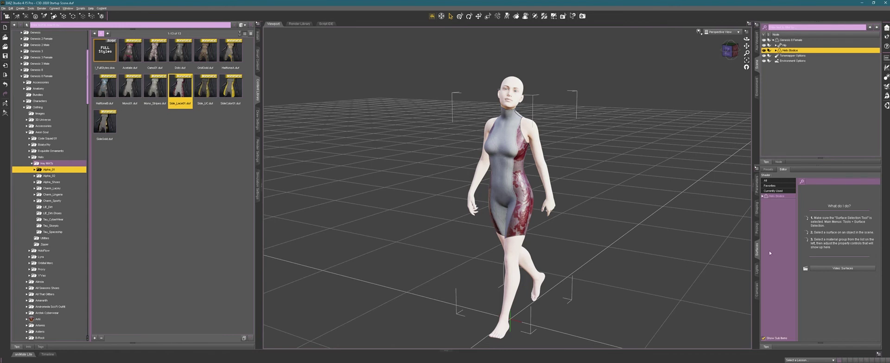
Tint the Base Color of the Halo bodice's Cloth surface red, keeping its texture map.
left_click(764, 196)
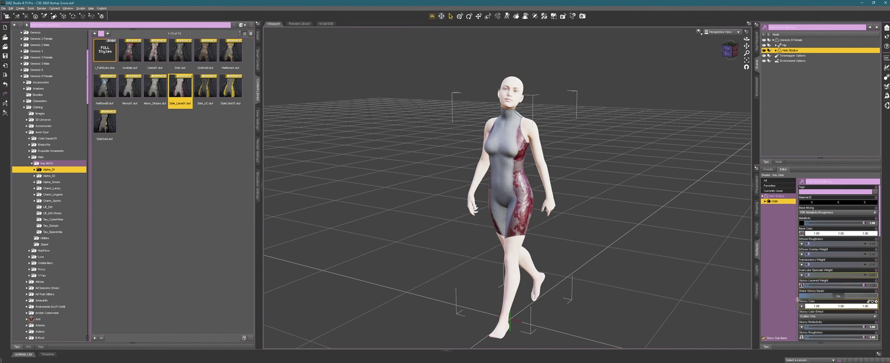
mouse_move(800, 285)
mouse_move(802, 341)
mouse_move(801, 234)
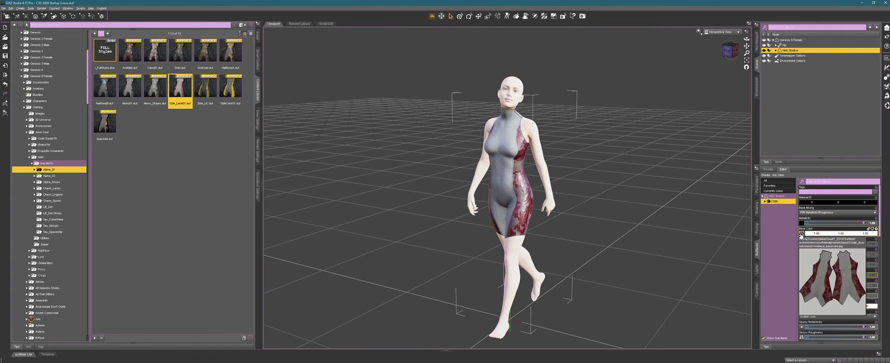
left_click(827, 234)
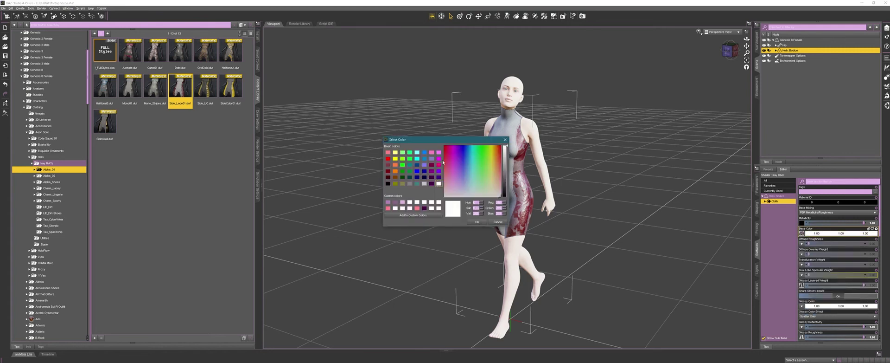
left_click_drag(499, 157, 499, 166)
left_click(478, 222)
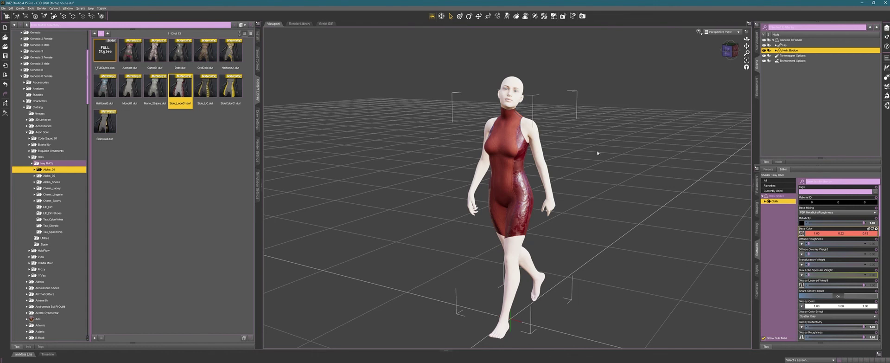
left_click_drag(731, 50, 654, 50)
left_click_drag(732, 51, 705, 62)
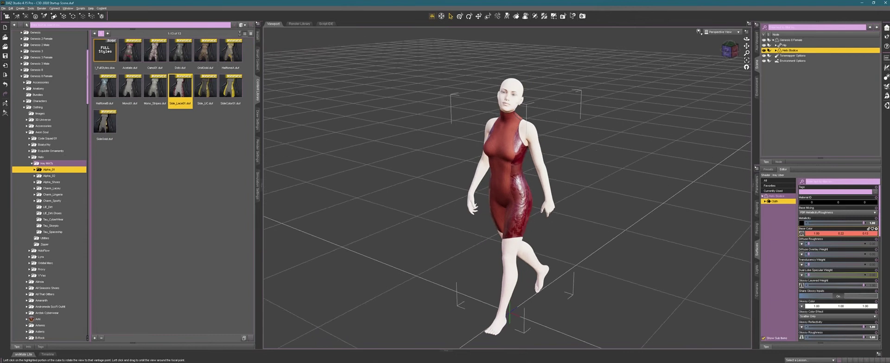
Apply the Nenana character shape from the Genesis 8 Female characters to the figure.
left_click(510, 93)
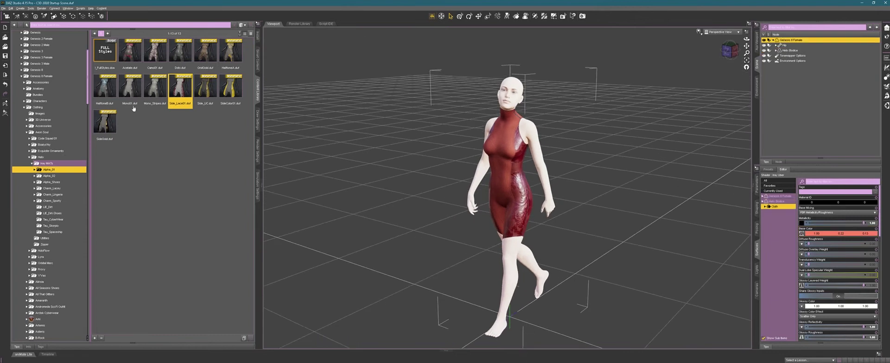
left_click(26, 132)
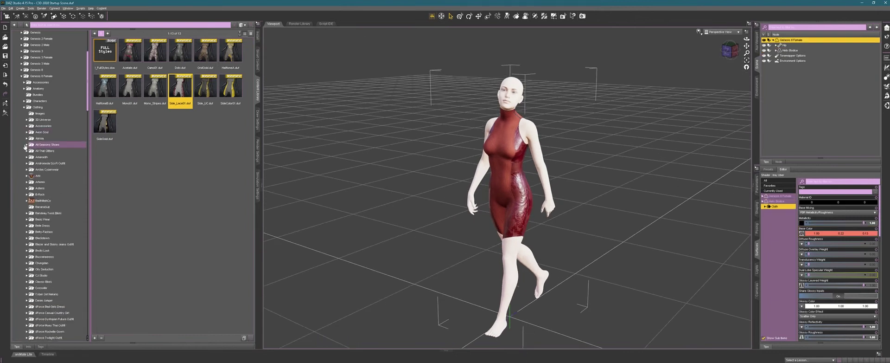
left_click(24, 107)
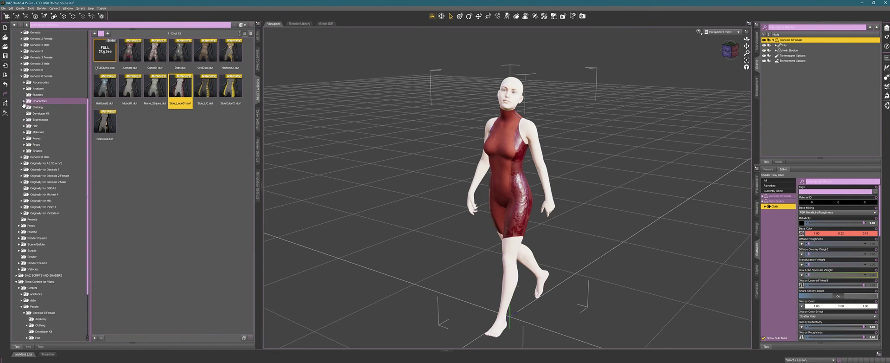
left_click(26, 254)
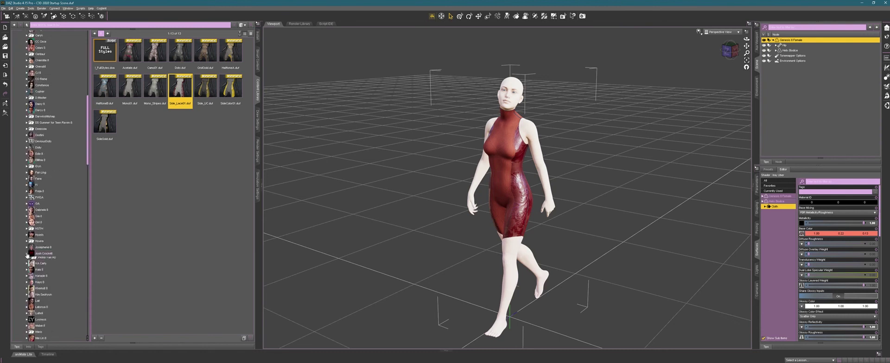
left_click(46, 255)
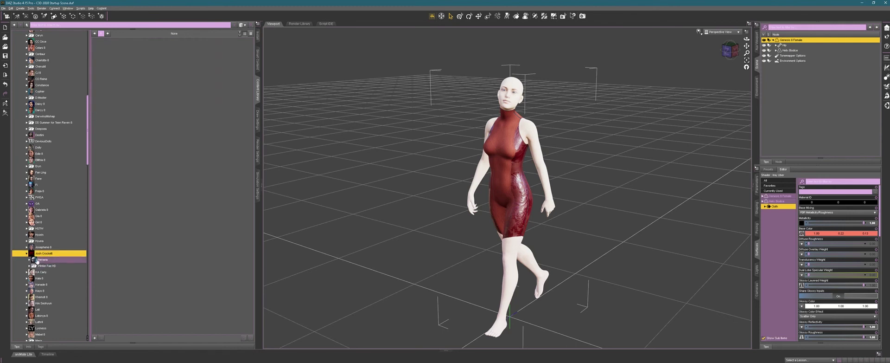
left_click(42, 259)
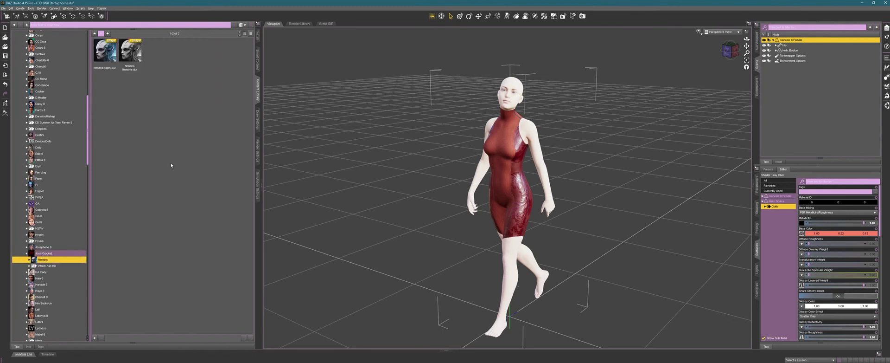
double_click(106, 52)
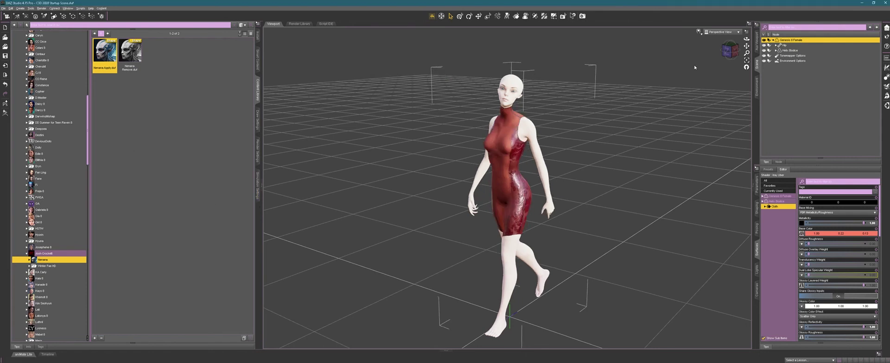
Apply the Nenana Red skin material to the Genesis 8 Female figure.
mouse_move(727, 54)
left_mouse_down()
mouse_move(705, 53)
mouse_move(722, 54)
left_mouse_up()
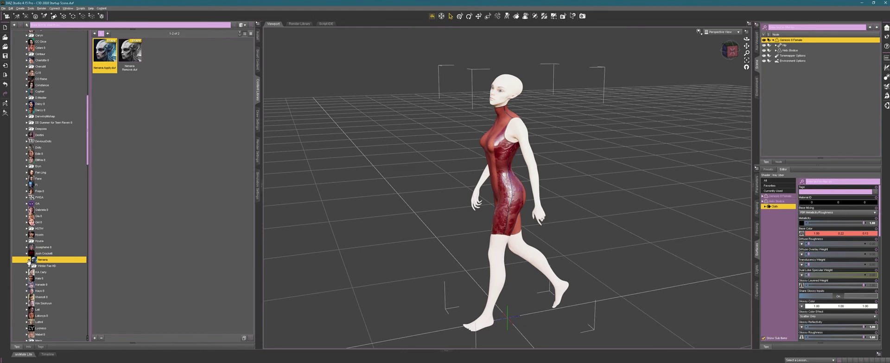
left_click(29, 260)
left_click(37, 265)
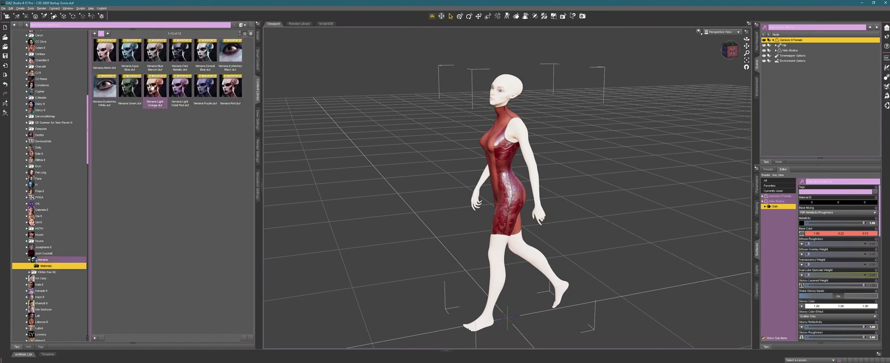
double_click(229, 86)
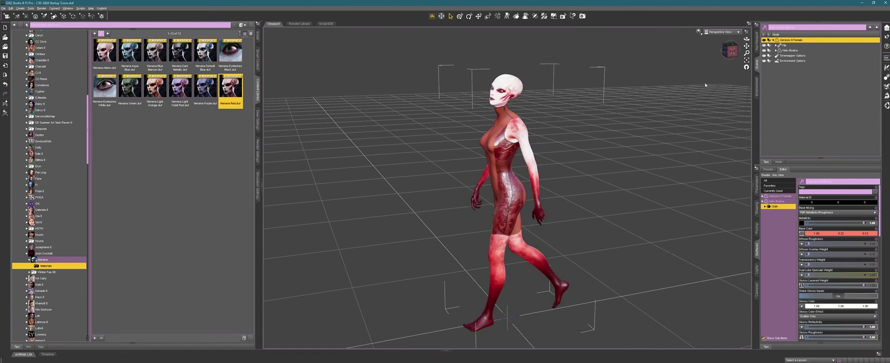
Show only the currently used shaping morphs of the Genesis 8 Female figure.
left_click_drag(730, 53, 715, 53)
left_click(757, 207)
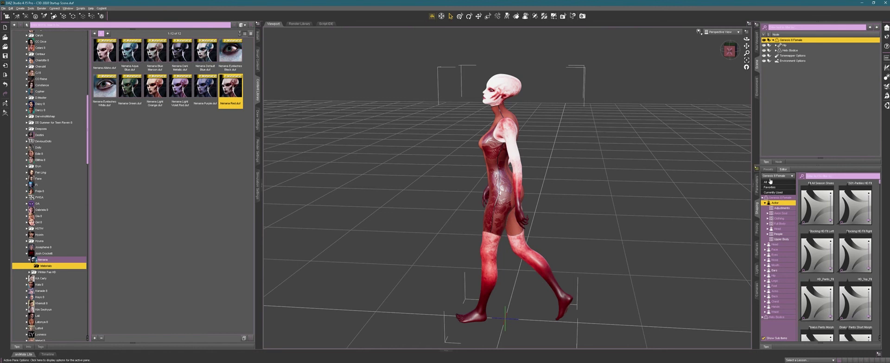
left_click(776, 198)
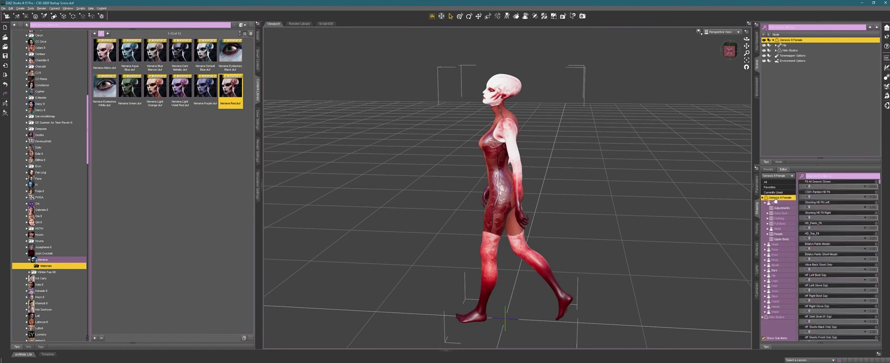
left_click(774, 192)
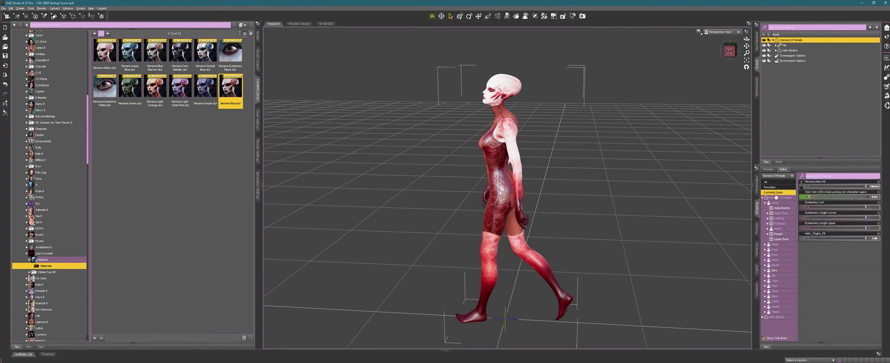
Set the Nenana Alien HD morph strength to 50%.
left_click(874, 186)
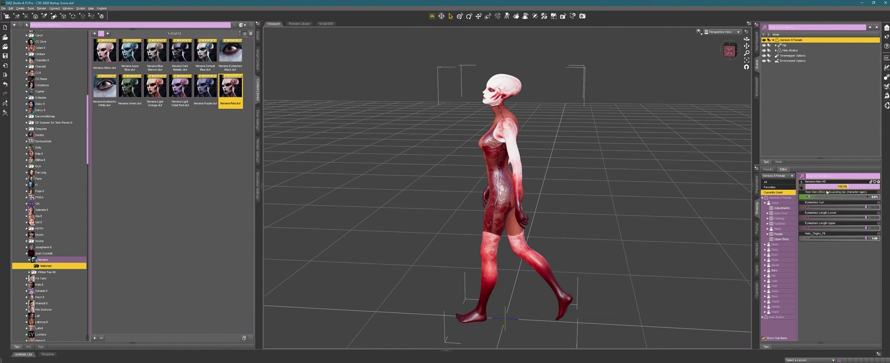
type("4")
type("50")
key("Return")
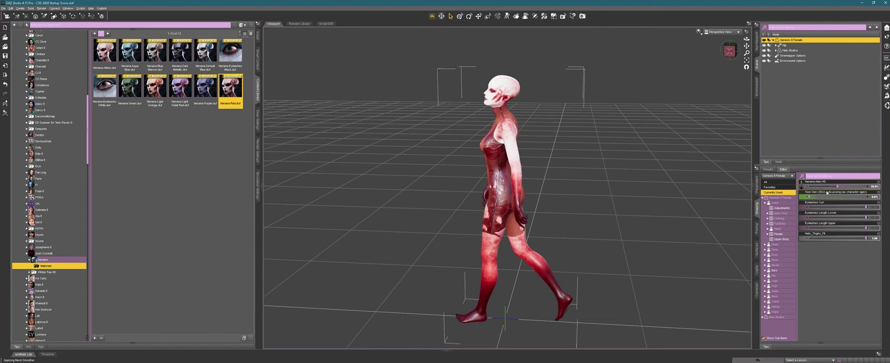
Set the Nenana Alien HD morph strength to 80%.
left_click_drag(730, 50, 752, 55)
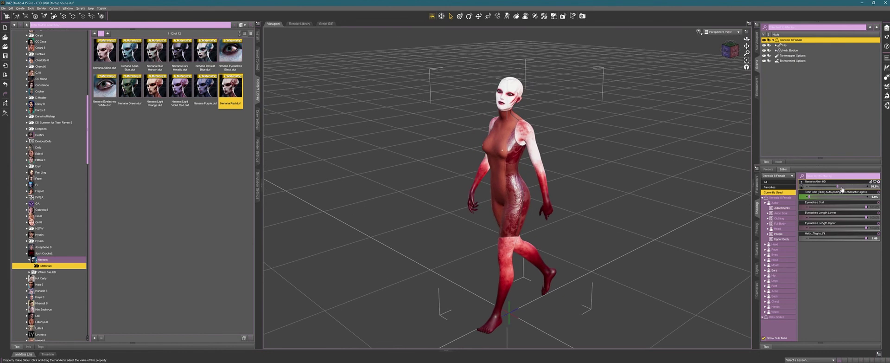
left_click_drag(838, 186, 862, 186)
left_click(875, 187)
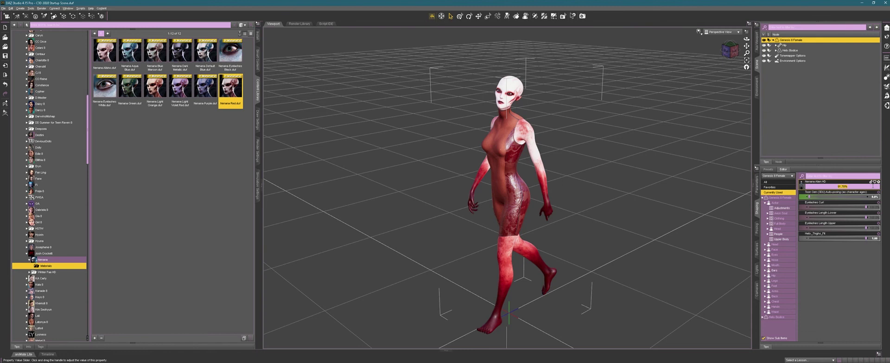
type("80")
key("Return")
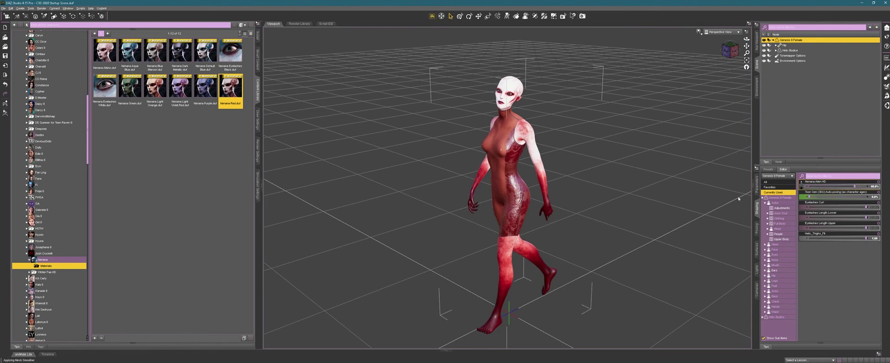
Try blending in one of the MED character morphs from the figure's People shapes.
left_click(778, 234)
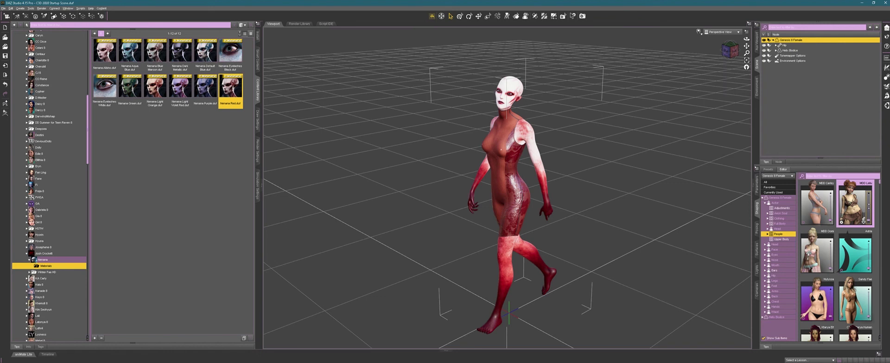
left_click_drag(868, 205, 868, 198)
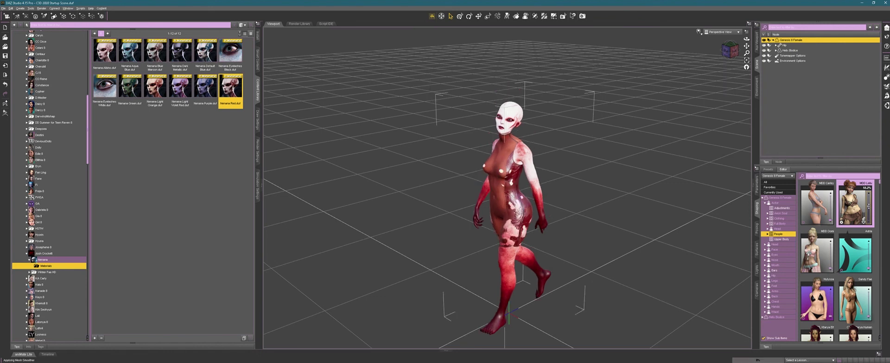
mouse_move(728, 55)
left_mouse_down()
mouse_move(667, 55)
mouse_move(738, 55)
mouse_move(714, 55)
mouse_move(730, 55)
left_mouse_up()
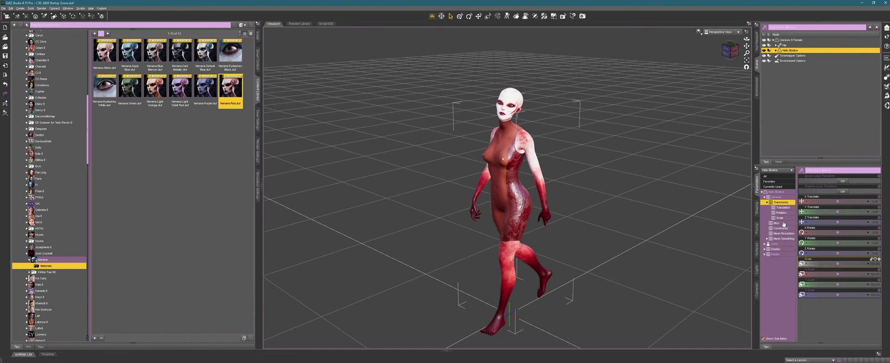
Set the Smoothing Iterations in the Halo bodice's mesh smoothing to 4.
left_click(784, 238)
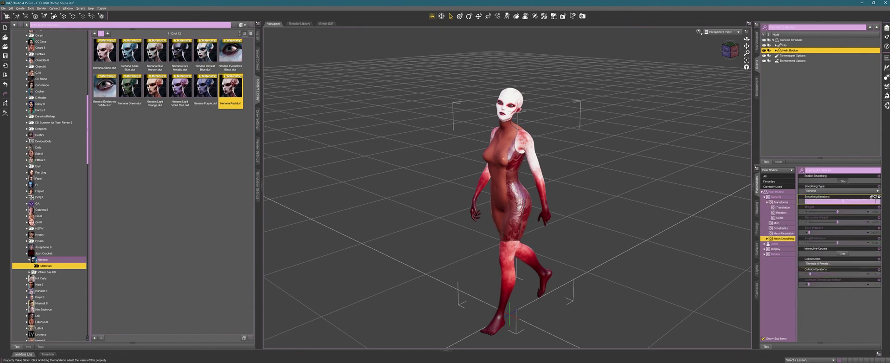
type("4")
key("Return")
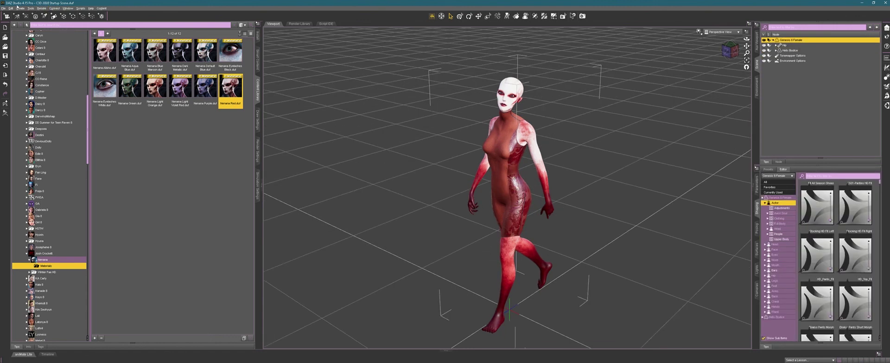
Create a new camera with default settings and look at the scene through it.
left_click(20, 8)
left_click(35, 16)
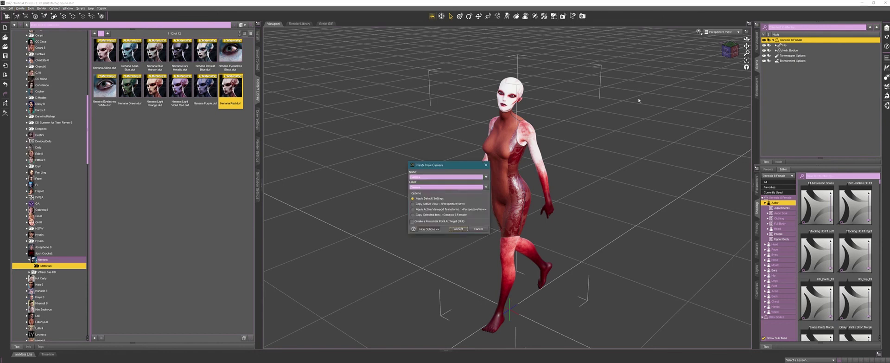
left_click(459, 229)
left_click(724, 32)
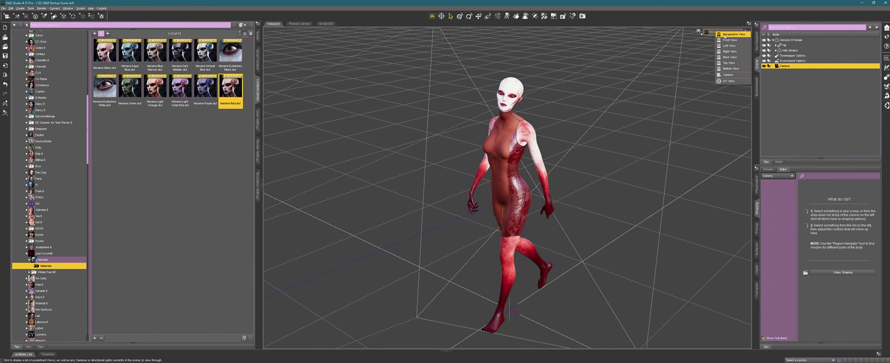
left_click(728, 75)
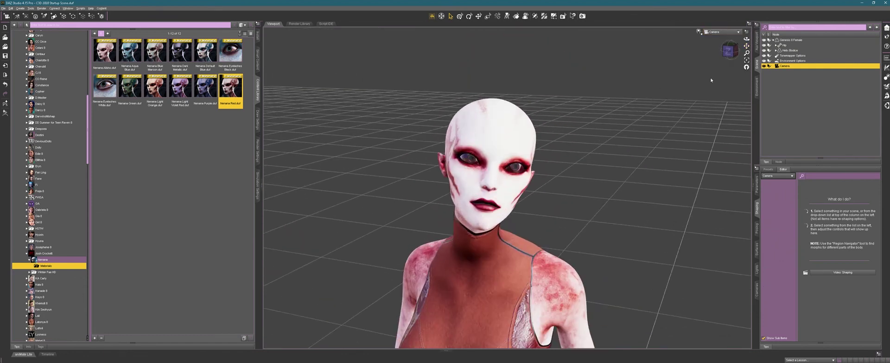
Frame the alien's head in a closer three-quarter view through the camera and select the head.
left_click_drag(729, 51, 682, 52)
scroll(594, 80, "up", 3)
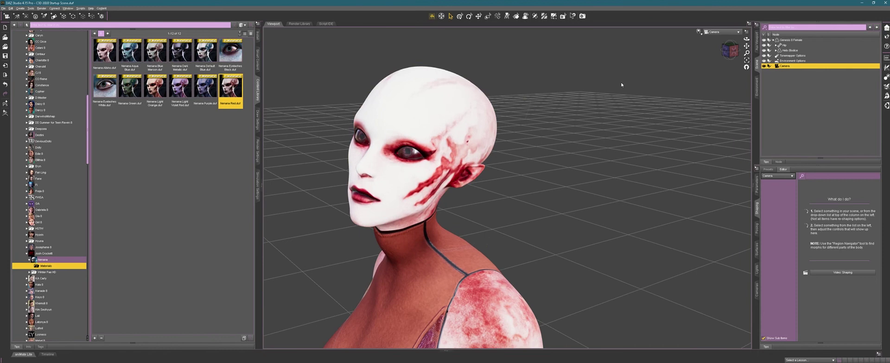
left_click(400, 99)
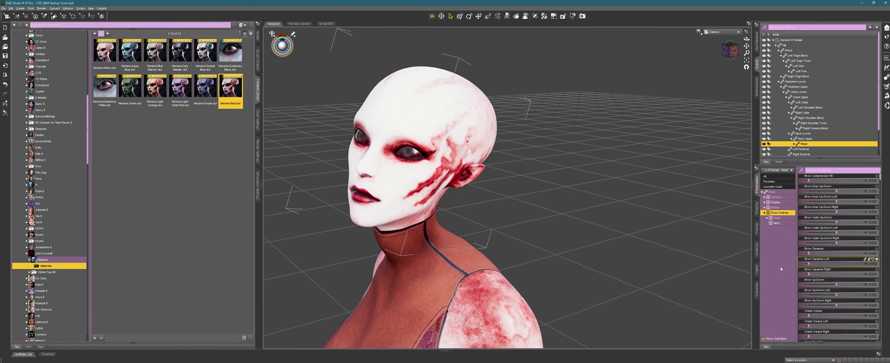
In the head's eye pose controls, set Eyes Closed to about 22% and Eyes Side-Side to -100%, and lower Eyes Up-Down.
scroll(856, 280, "down", 15)
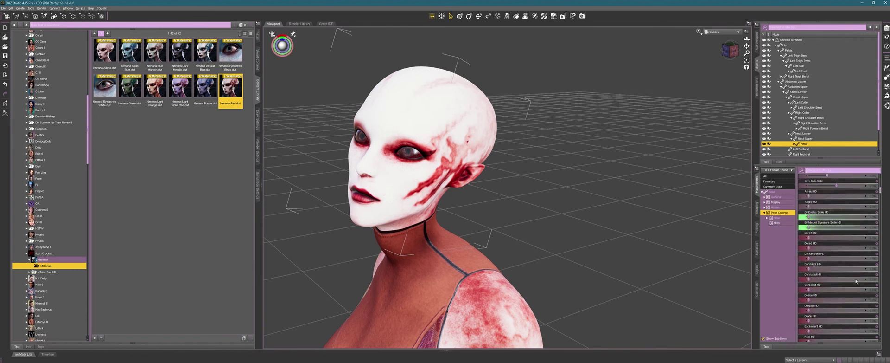
scroll(856, 281, "down", 3)
left_click(768, 218)
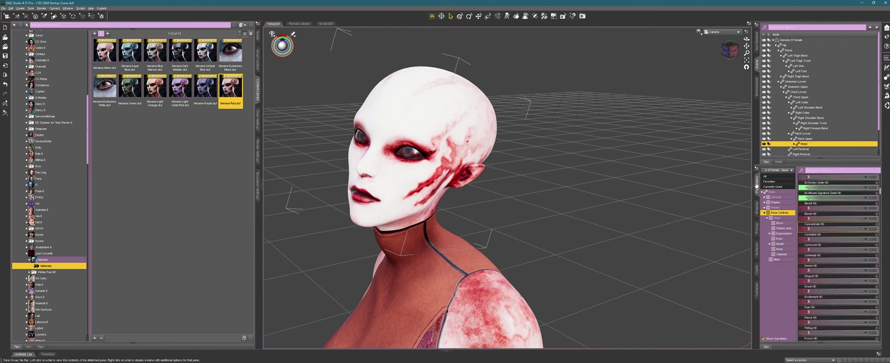
left_click(780, 238)
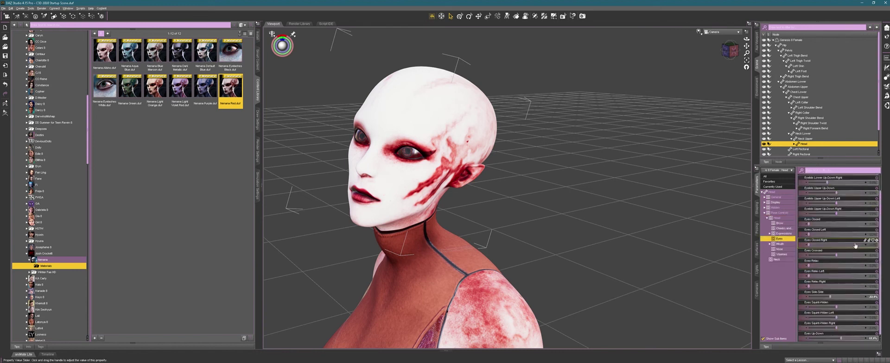
left_click_drag(809, 225, 819, 224)
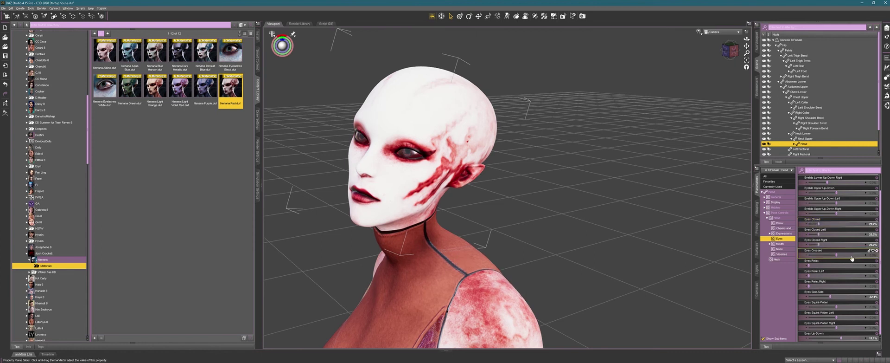
left_click_drag(831, 297, 801, 285)
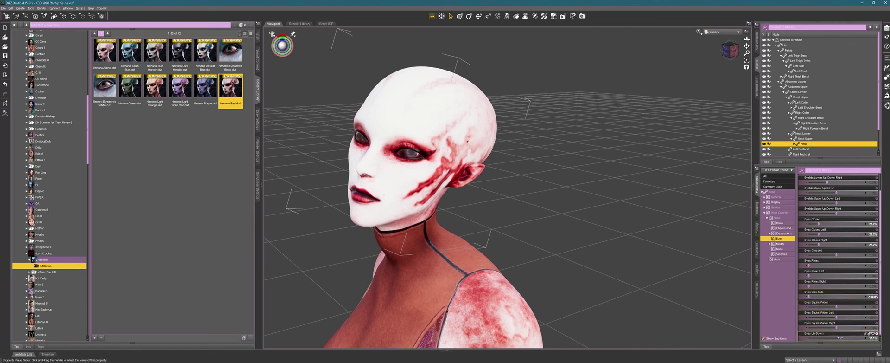
mouse_move(840, 338)
left_mouse_down()
mouse_move(818, 338)
mouse_move(835, 334)
left_mouse_up()
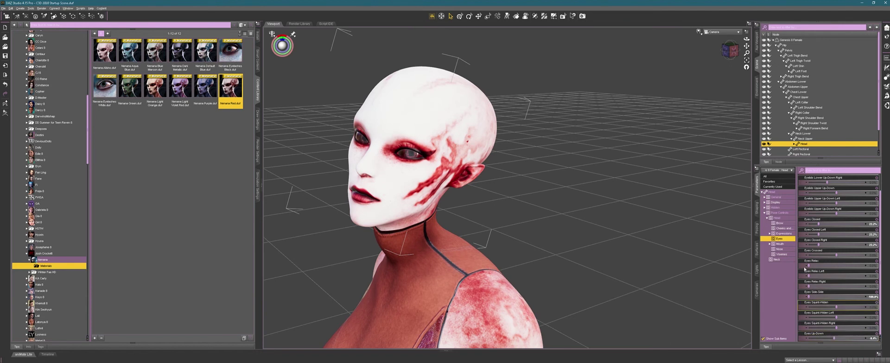
Set the head's Mouth Smile pose control to 100%.
left_click(777, 244)
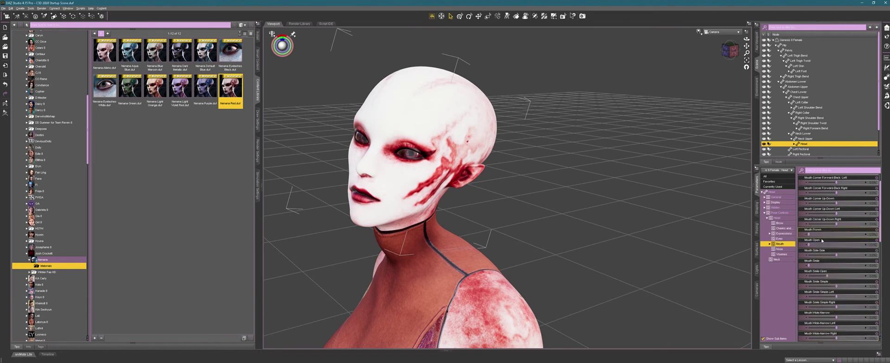
mouse_move(824, 237)
left_mouse_down()
mouse_move(842, 238)
mouse_move(811, 237)
left_mouse_up()
left_click_drag(809, 265, 865, 265)
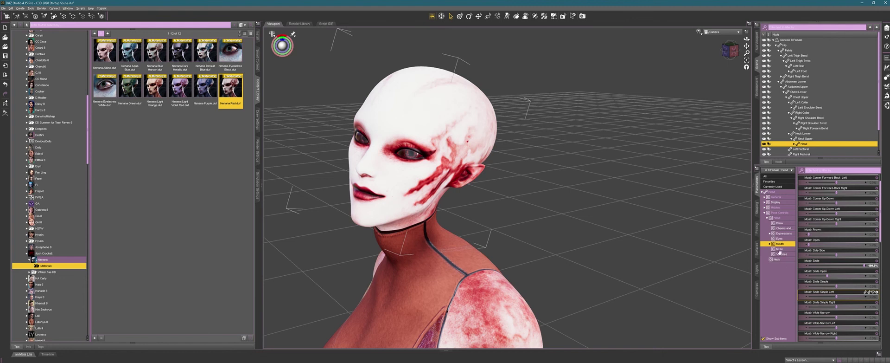
Set the head's Brow Inner Up-Down pose control to -100%, then deselect the figure.
left_click(780, 224)
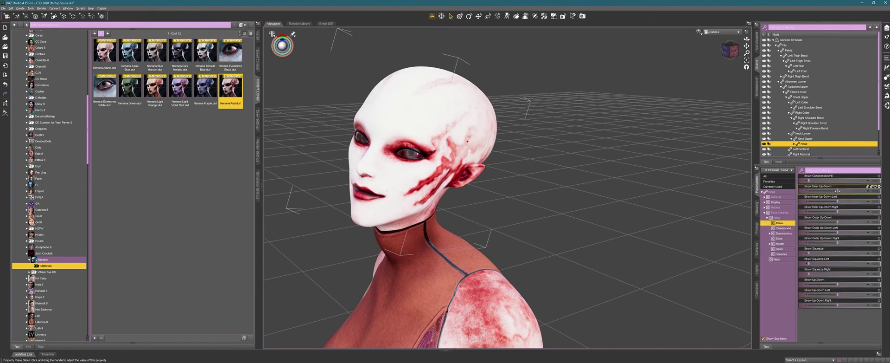
left_click_drag(838, 191, 802, 190)
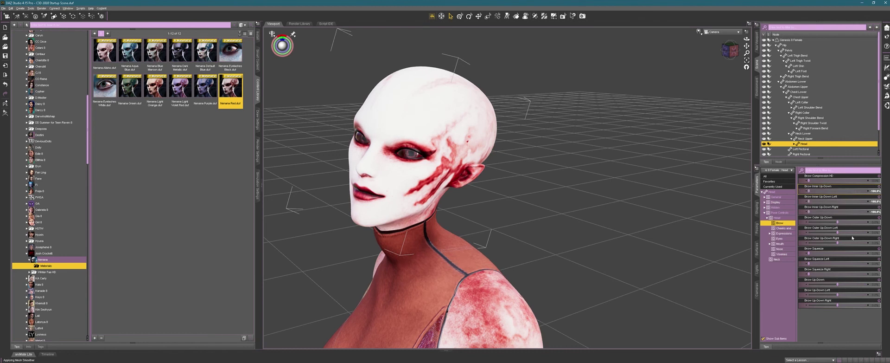
left_click(656, 63)
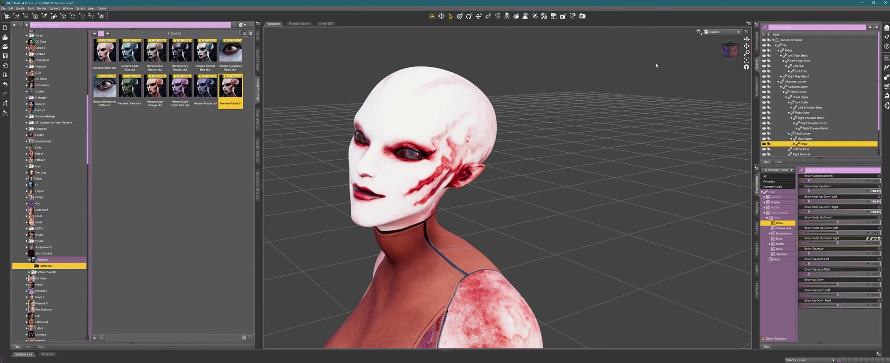
Set the Genesis 8 Female's Nose Size in the Real World nose shapes to 100%.
left_click(794, 40)
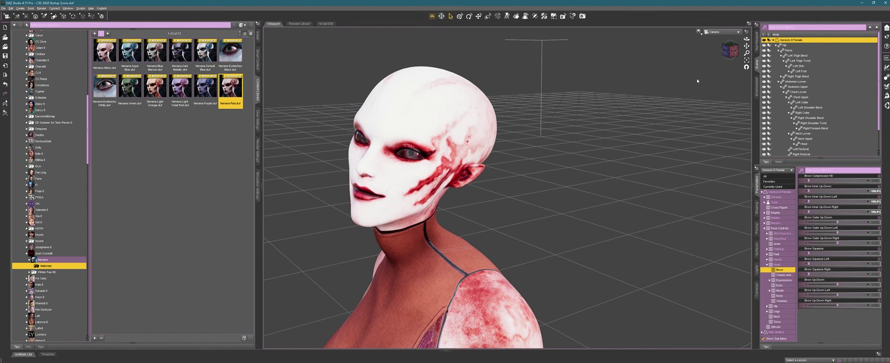
left_click(758, 214)
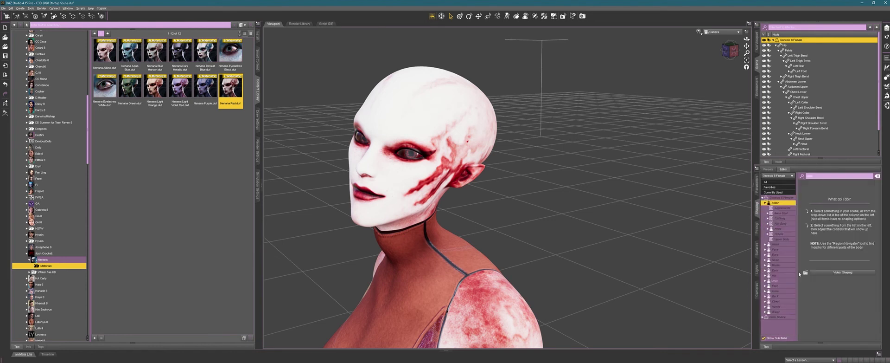
left_click(778, 261)
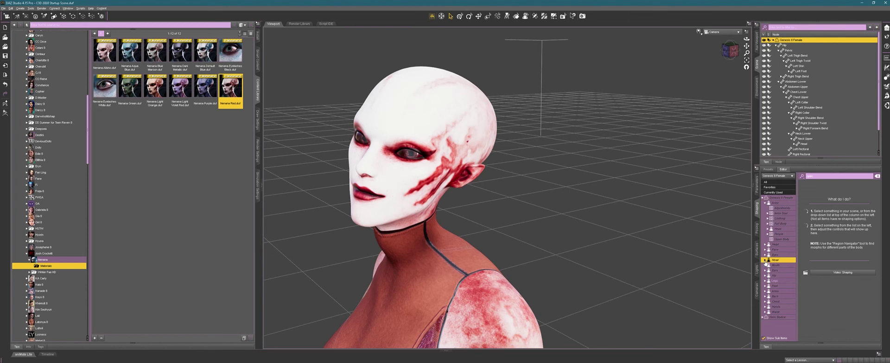
left_click(765, 260)
left_click(783, 271)
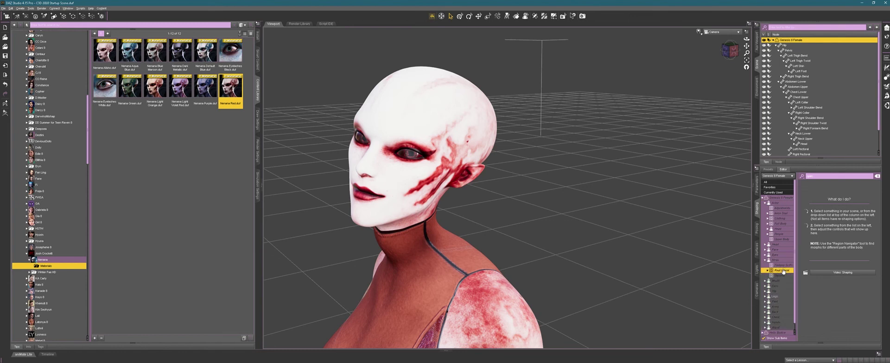
scroll(860, 250, "up", 5)
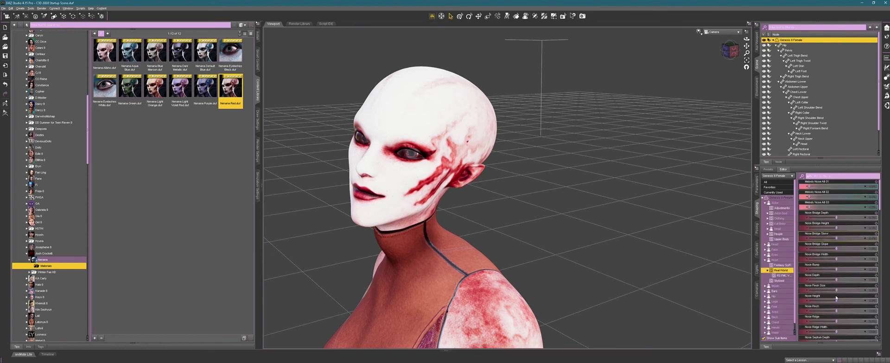
scroll(833, 278, "down", 5)
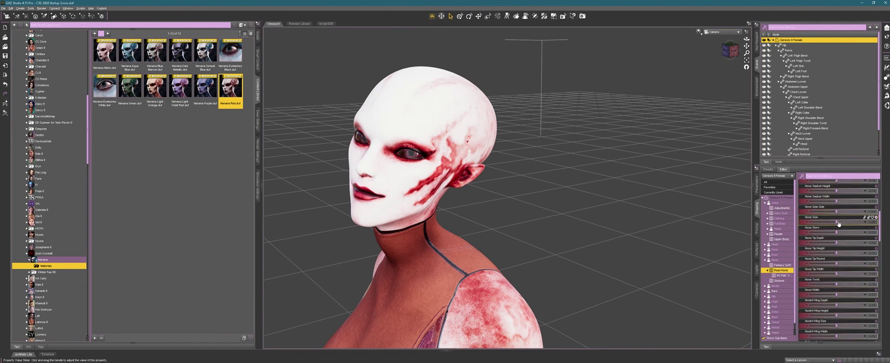
left_click_drag(838, 224, 876, 222)
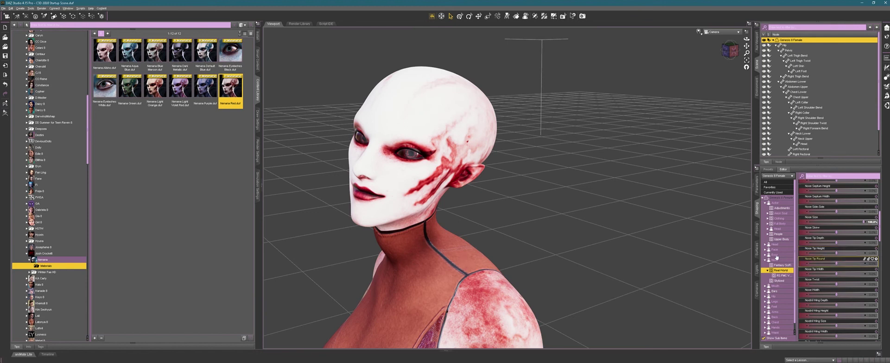
Give the figure pointed ears with Ears Elf at about 56% and Ears Elf Long at 100%.
left_click(773, 291)
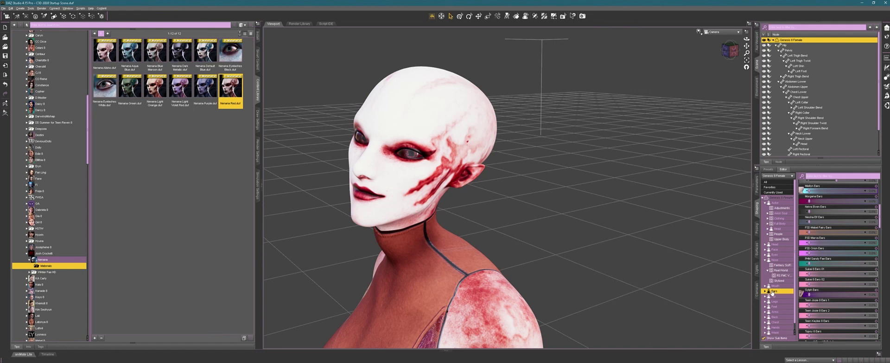
scroll(827, 216, "up", 5)
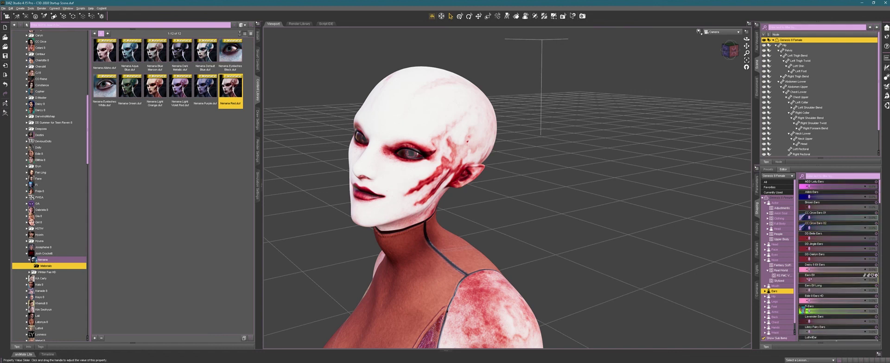
left_click_drag(810, 280, 874, 288)
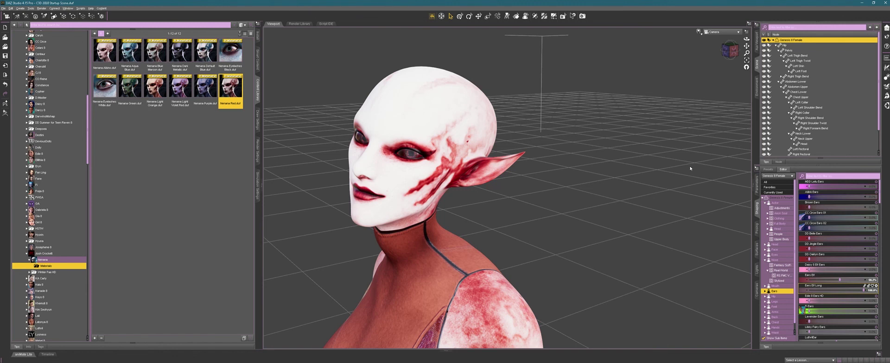
Reframe the head nearer the middle of the camera view and preview the scene in NVIDIA Iray.
left_click_drag(747, 46, 713, 60)
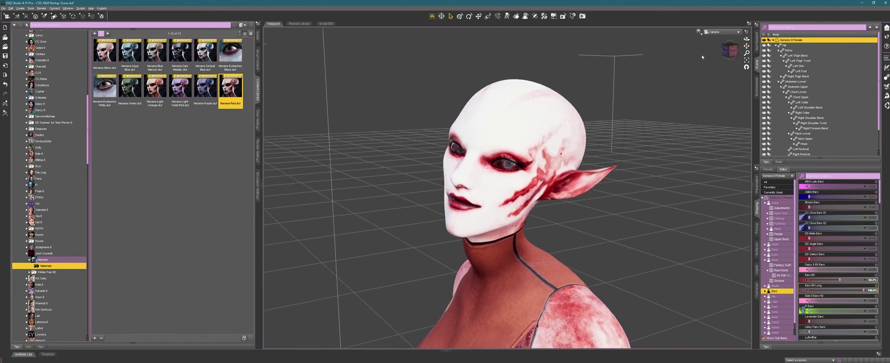
left_click(699, 31)
left_click(690, 100)
Load the 03 Red Neb Planets render settings from the Nebula 360 product as the scene's environment.
left_click(29, 44)
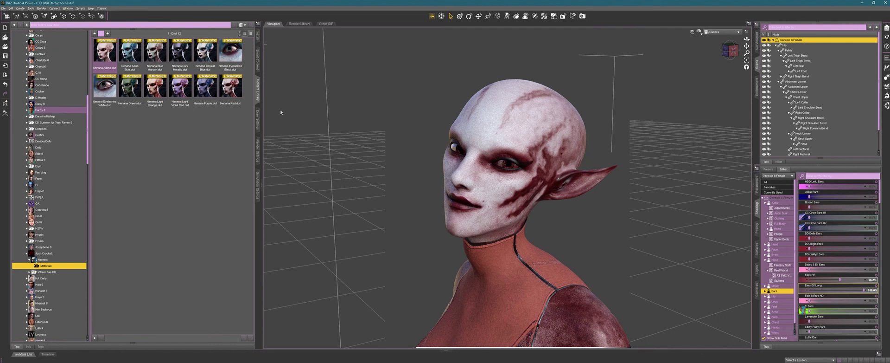
left_click(258, 152)
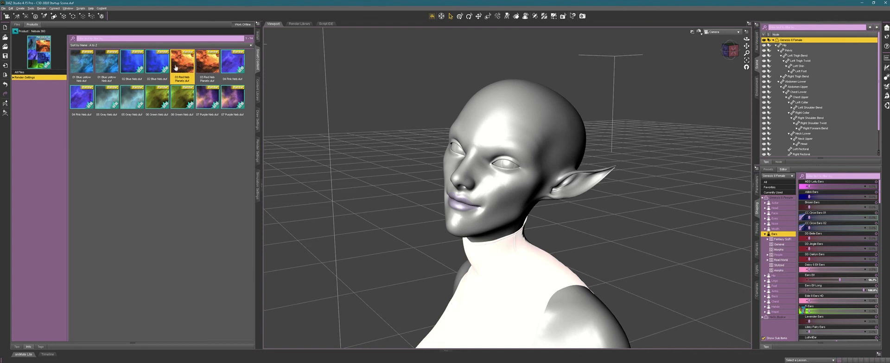
double_click(175, 67)
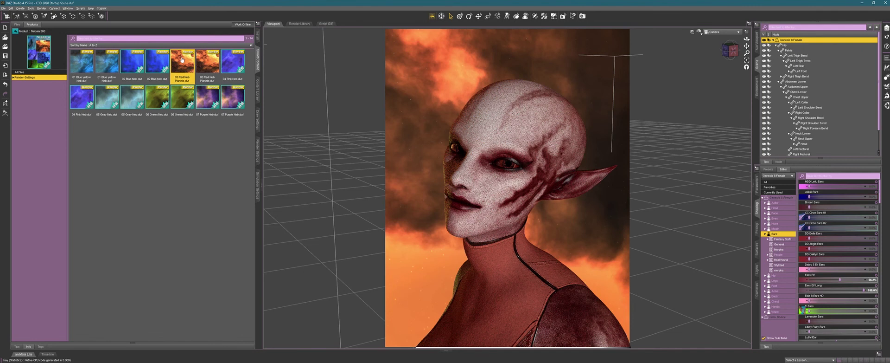
Try several Dome Rotation angles in the environment render settings to vary the nebula background and the lighting on the face.
left_click(257, 150)
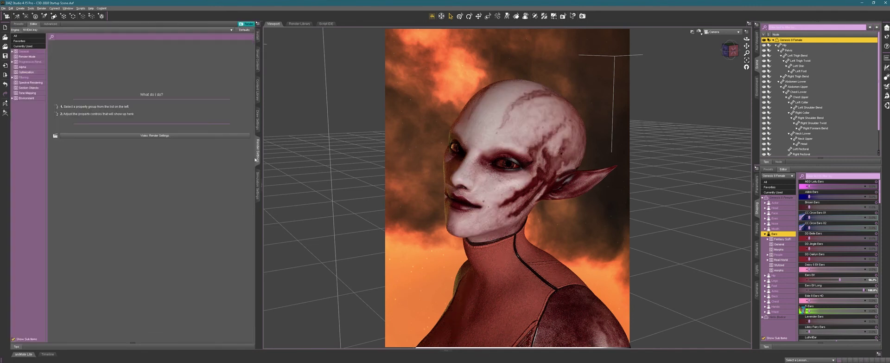
left_click(24, 98)
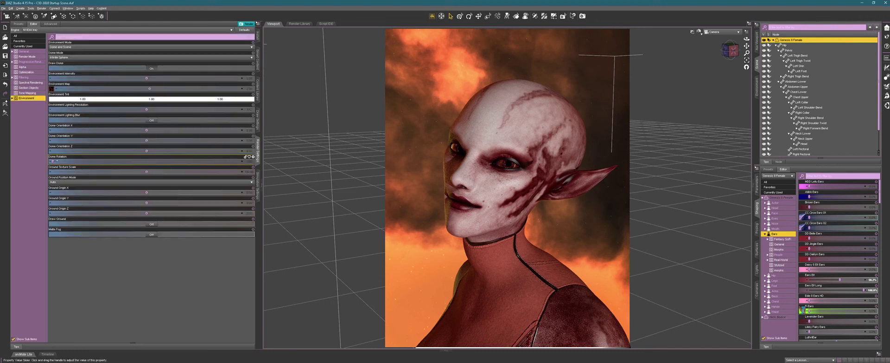
left_click_drag(54, 161, 76, 160)
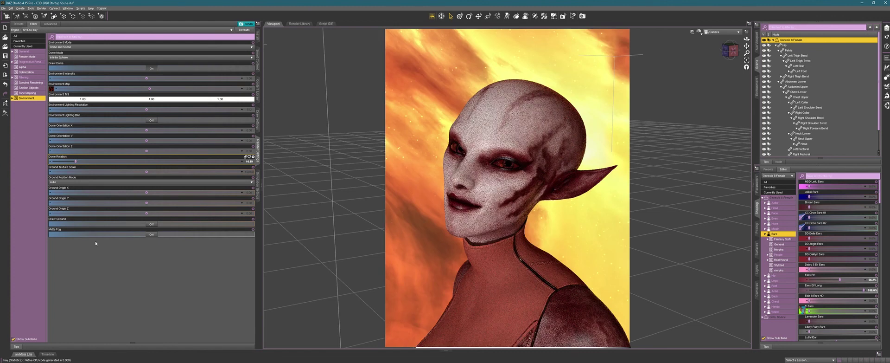
left_click_drag(75, 161, 175, 162)
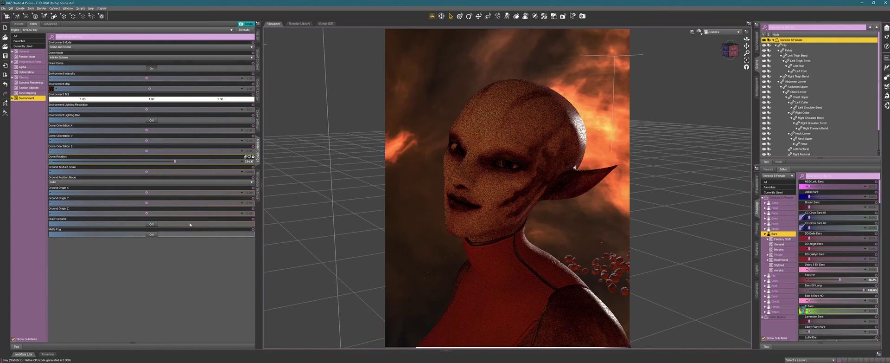
left_click_drag(185, 162, 221, 163)
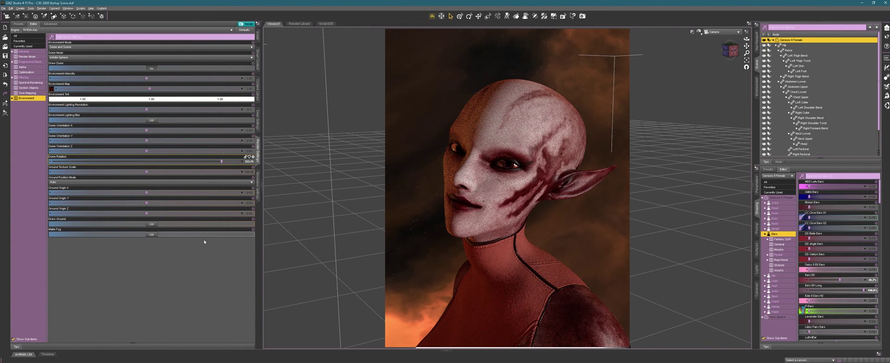
left_click_drag(221, 161, 36, 164)
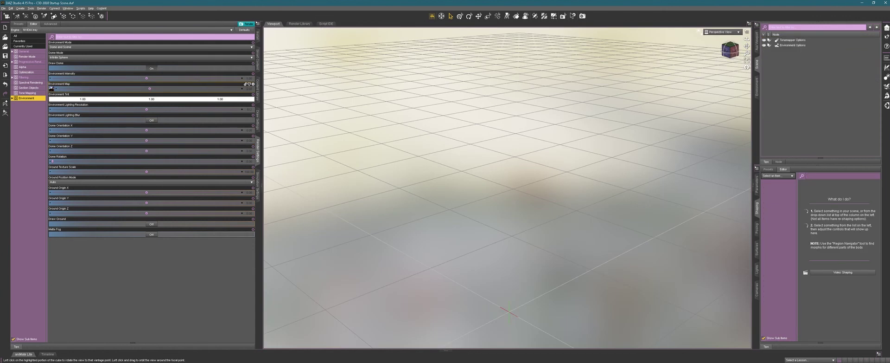
Change the render environment mode from the dome map to Sun-Sky Only.
left_click(732, 55)
mouse_move(52, 89)
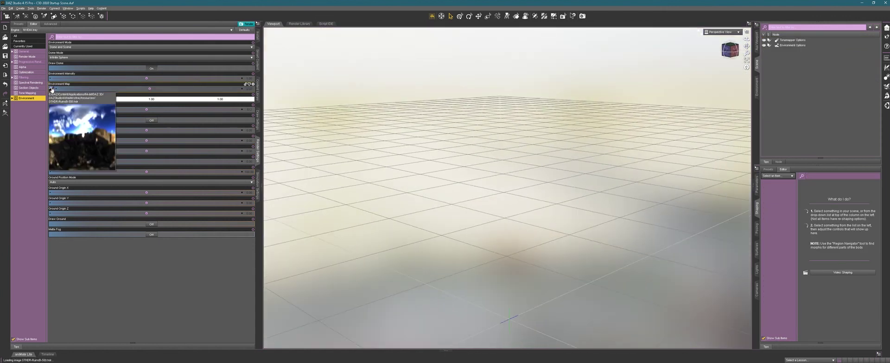
left_click(60, 47)
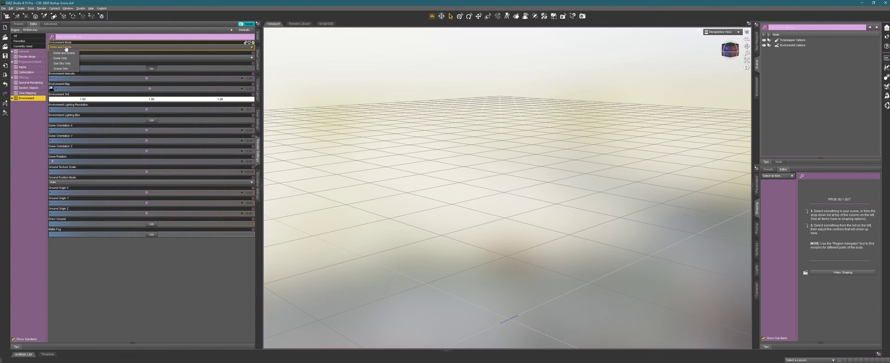
left_click(63, 63)
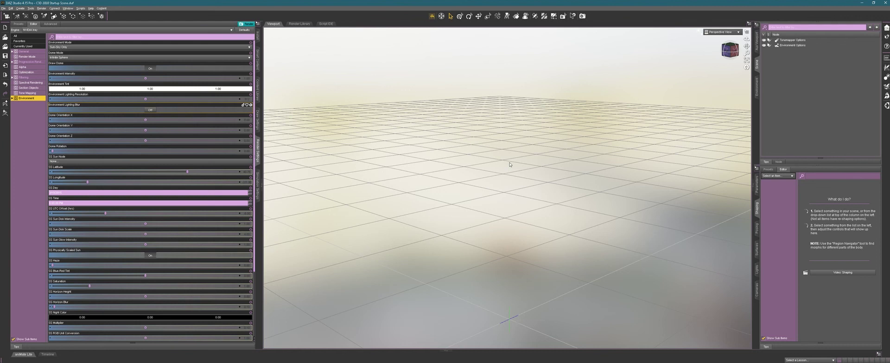
Import Sconce 1.obj from the Temp Content for Video folder, keeping the Custom OBJ import options.
left_click(4, 8)
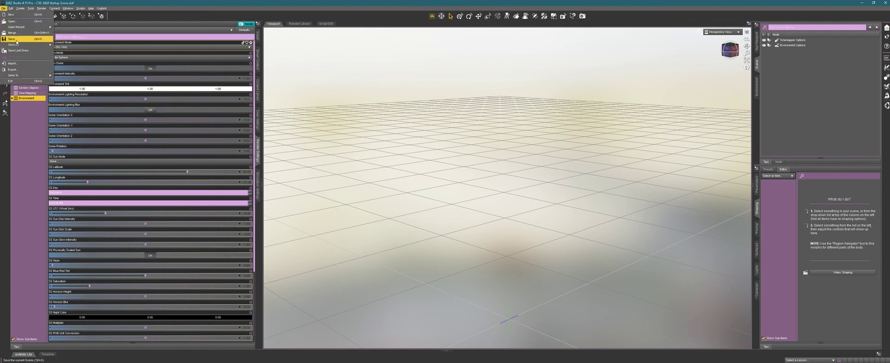
left_click(14, 64)
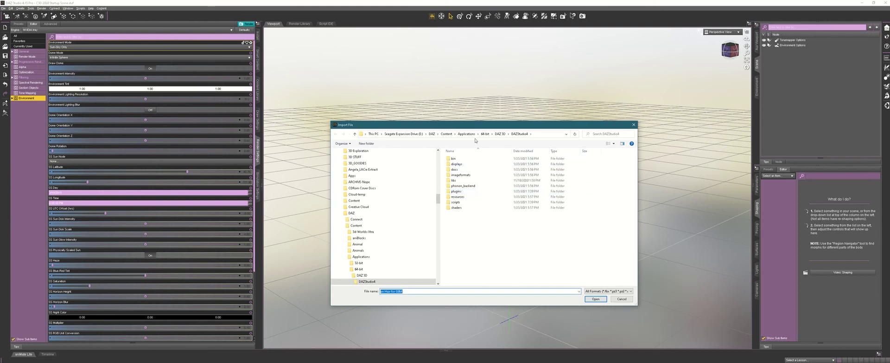
left_click(404, 133)
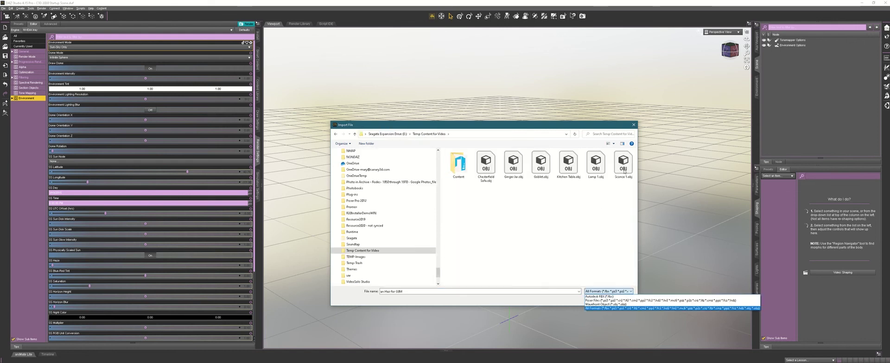
left_click(623, 171)
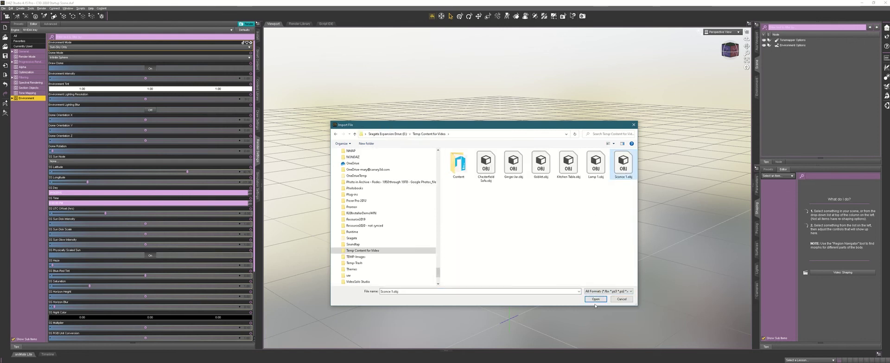
left_click(596, 299)
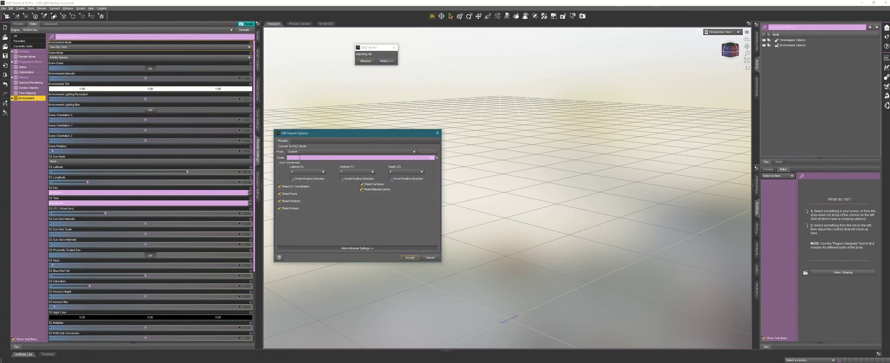
left_click(410, 258)
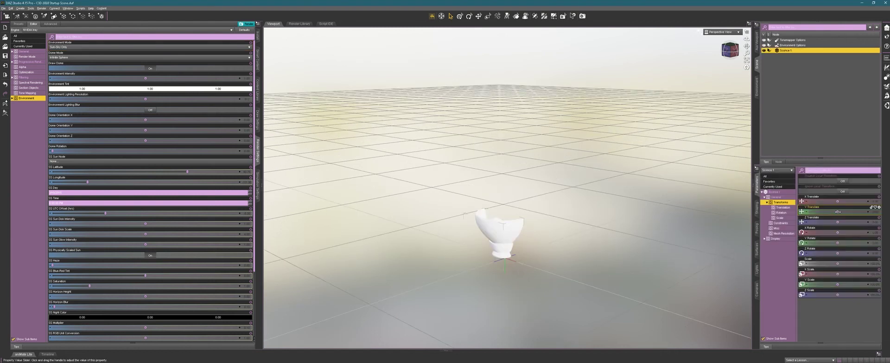
Raise the sconce above the floor grid with Y Translate and frame it closely from the front.
left_click_drag(838, 211, 875, 212)
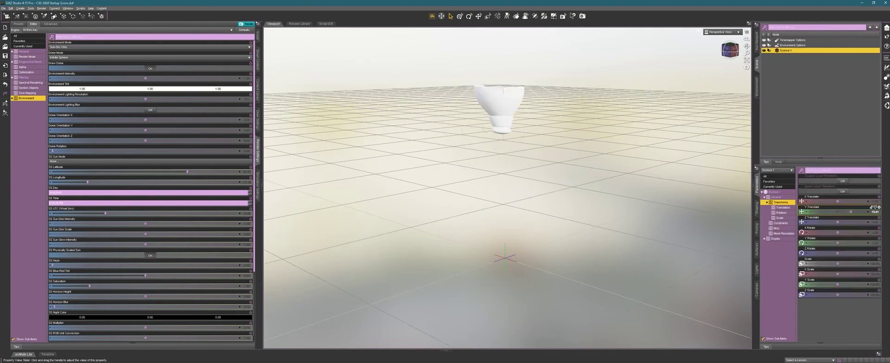
left_click_drag(730, 50, 742, 136)
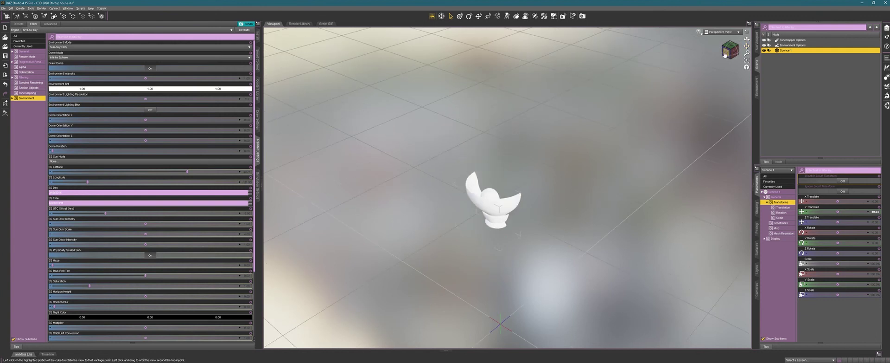
left_click_drag(728, 52, 726, 29)
scroll(562, 159, "down", 1)
scroll(544, 195, "up", 4)
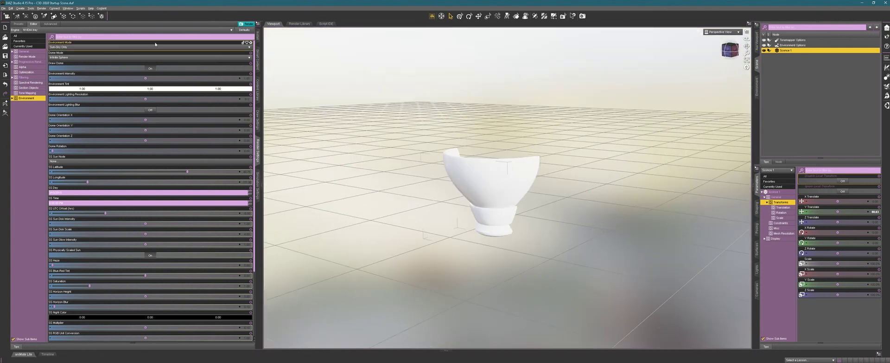
Create a Plane primitive with the default size and Y Positive axis, and select it in the scene.
left_click(20, 9)
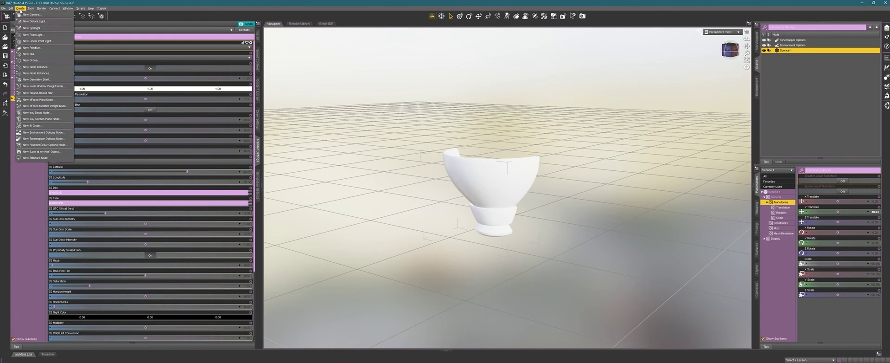
left_click(28, 48)
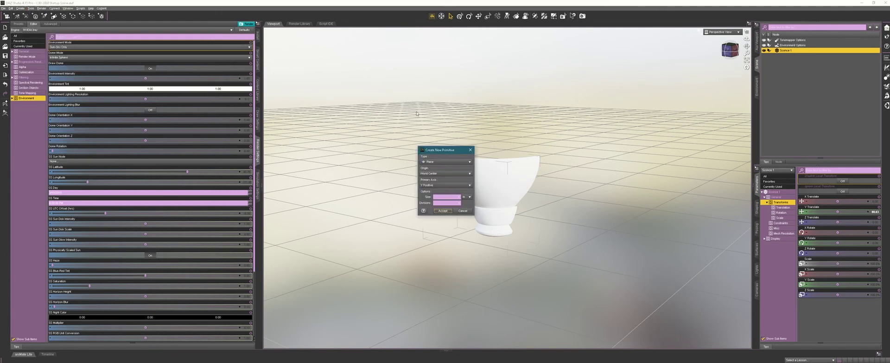
left_click(443, 211)
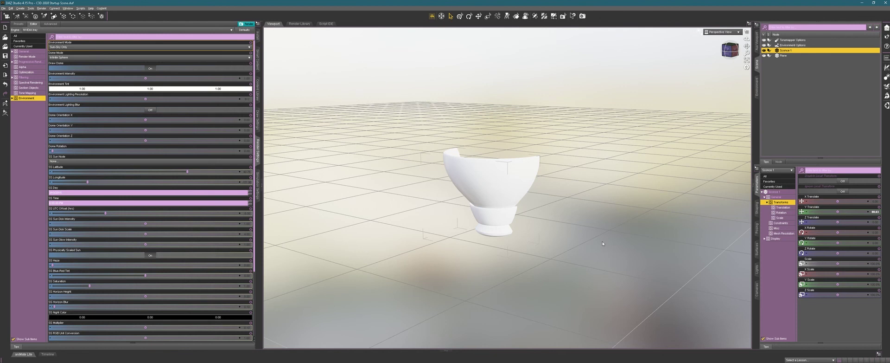
left_click(830, 56)
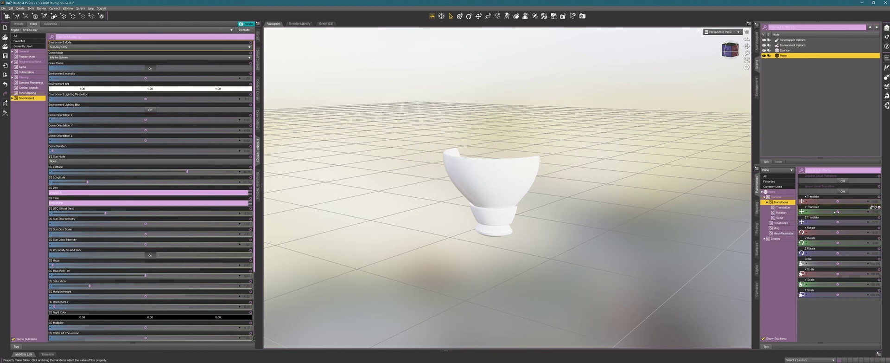
Stand the plane upright as a wall behind the sconce by setting X Rotate to 90 and adjusting its Y and Z Translate.
left_click_drag(858, 211, 868, 212)
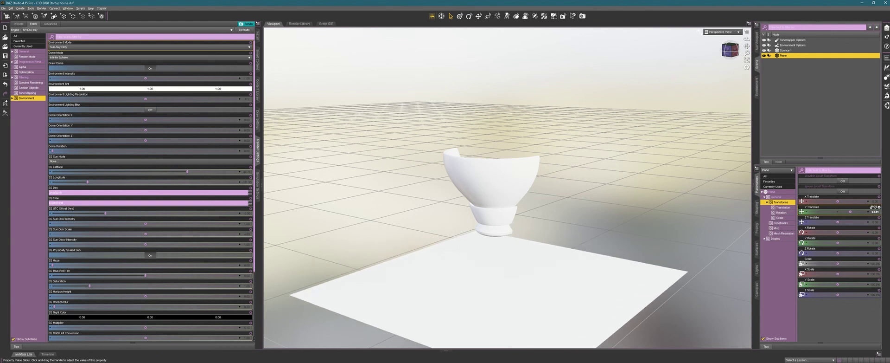
left_click(876, 232)
type("90")
key("Return")
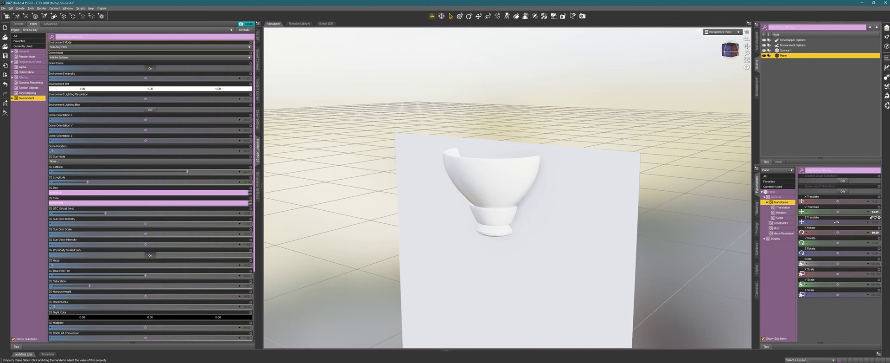
mouse_move(837, 212)
left_mouse_down()
mouse_move(849, 211)
mouse_move(829, 222)
mouse_move(839, 222)
left_mouse_up()
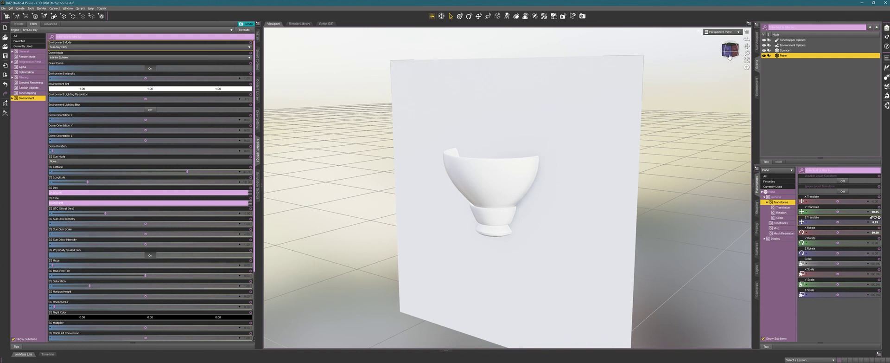
left_click_drag(728, 55, 747, 45)
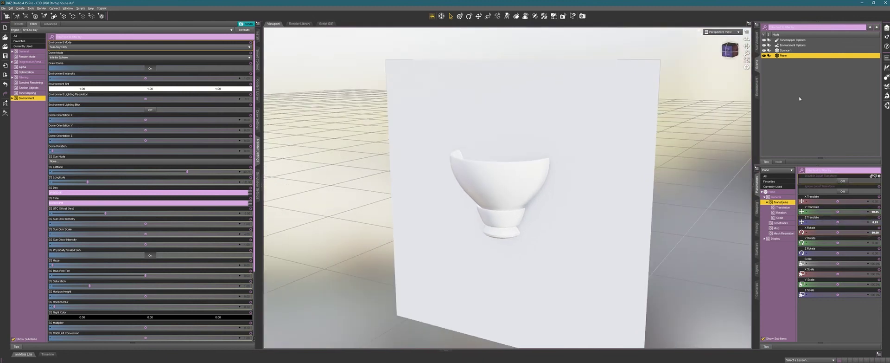
Enlarge the plane uniformly with Scale until the wall fills most of the view behind the sconce.
left_click_drag(838, 263, 869, 263)
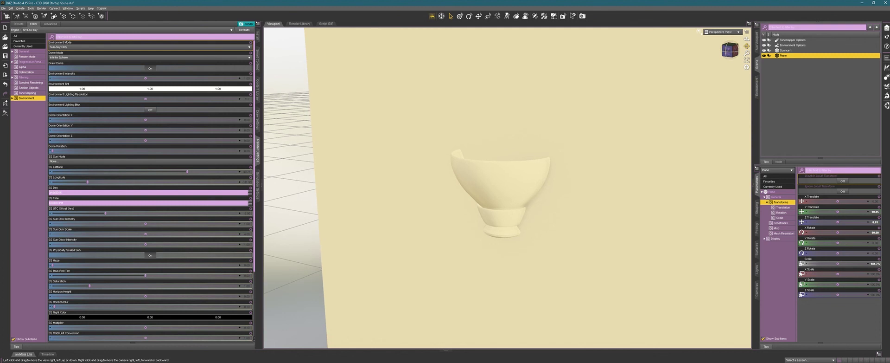
left_click_drag(746, 47, 729, 53)
scroll(680, 88, "up", 2)
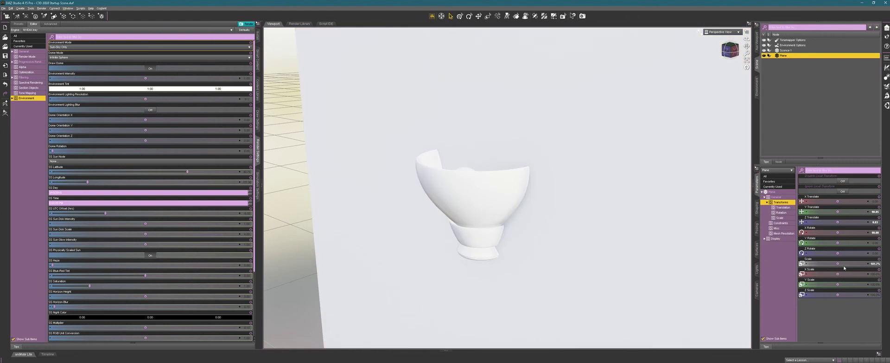
Apply the blue floral image from the Wallpaper folder as the plane's Base Color map.
left_click(757, 249)
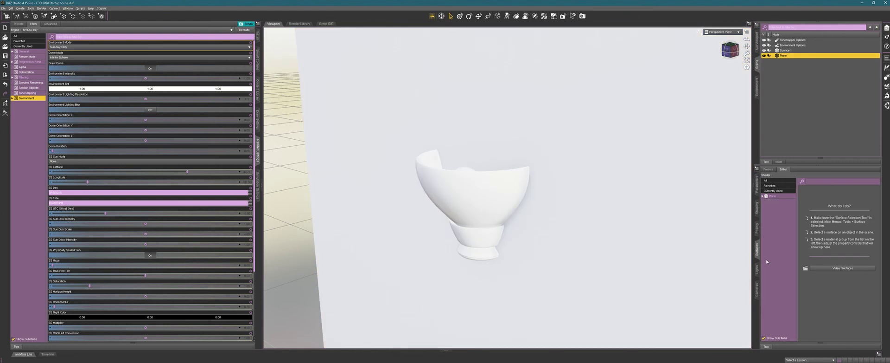
left_click(772, 196)
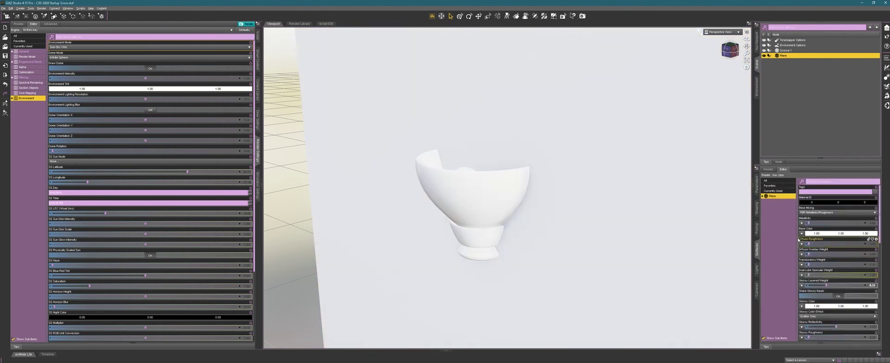
left_click(799, 239)
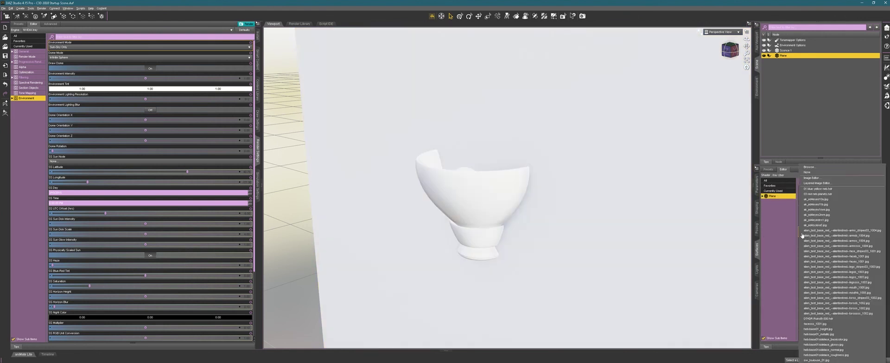
left_click(815, 168)
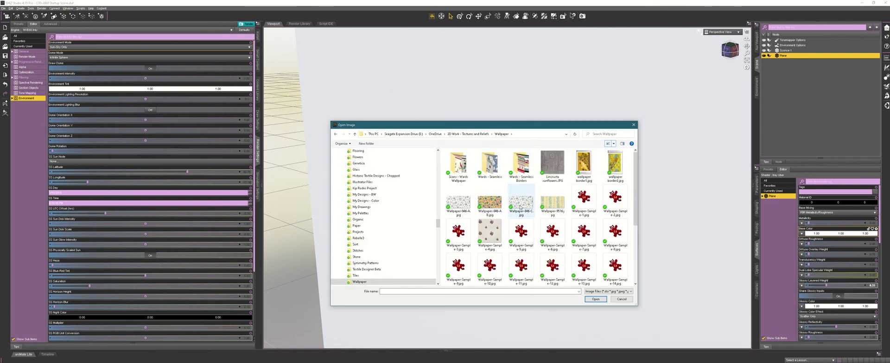
double_click(521, 204)
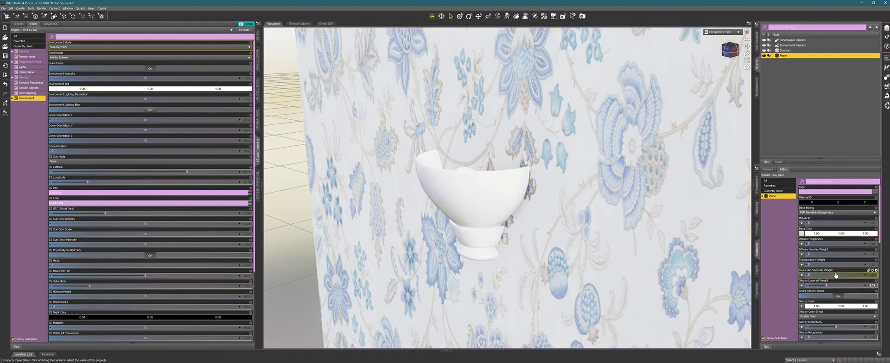
Tile the wallpaper on the plane with Vertical Tiles 6 and Horizontal Tiles 8.
mouse_move(846, 275)
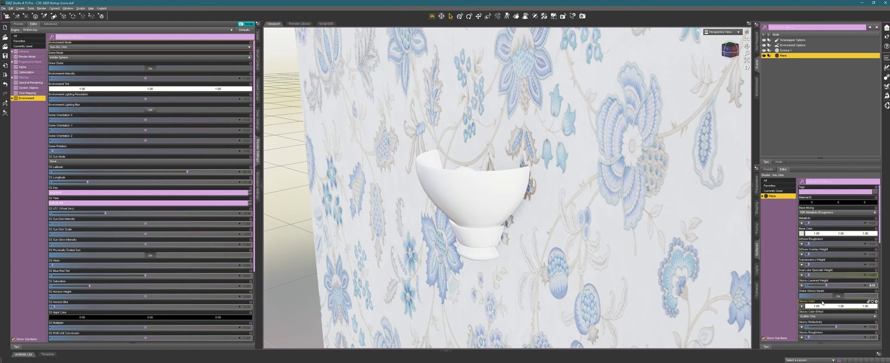
mouse_move(803, 237)
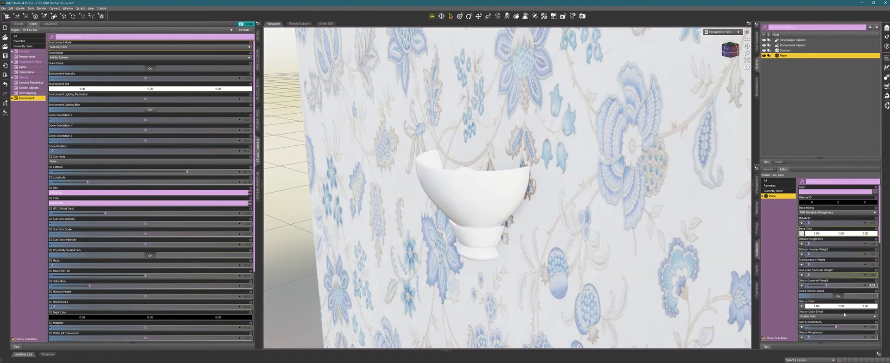
scroll(845, 313, "down", 10)
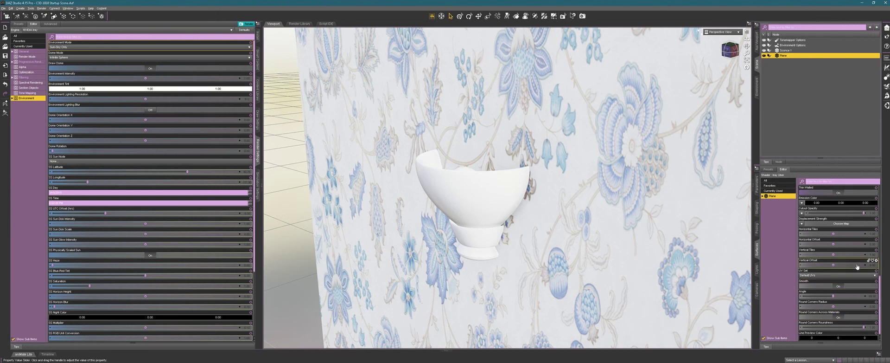
left_click(873, 256)
type("6")
key("Return")
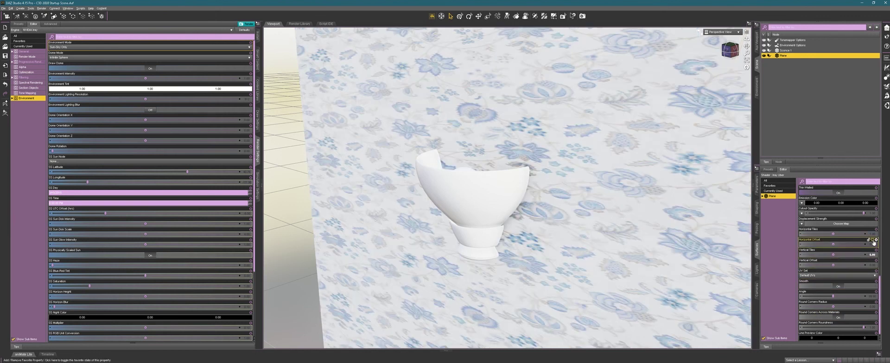
left_click(874, 234)
type("8")
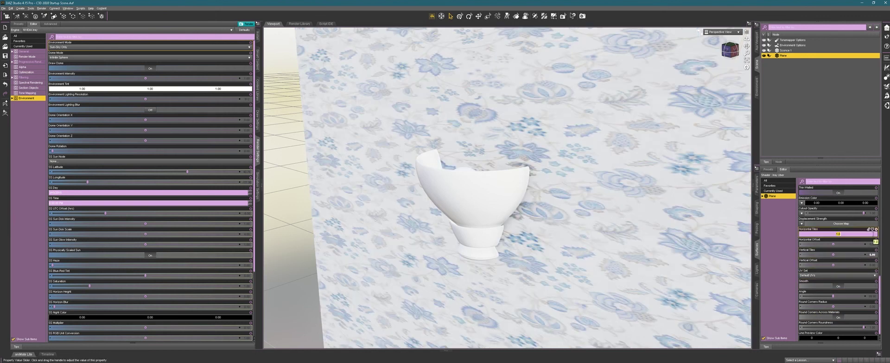
key("Return")
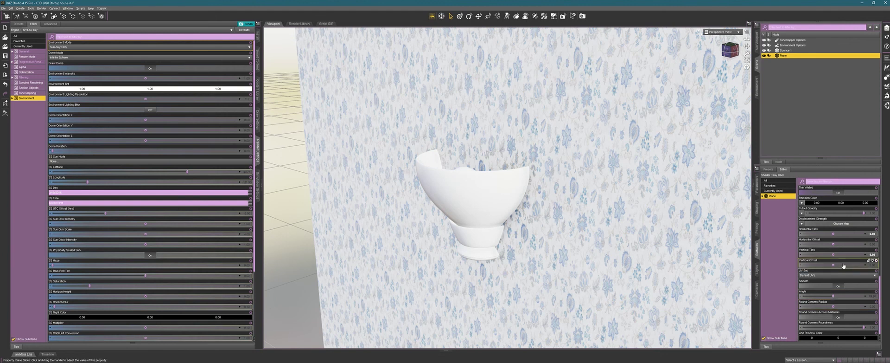
Examine the sconce's surface zones Mat1, Mat2 and Mat3 to see which part of the model each one covers.
scroll(844, 269, "up", 10)
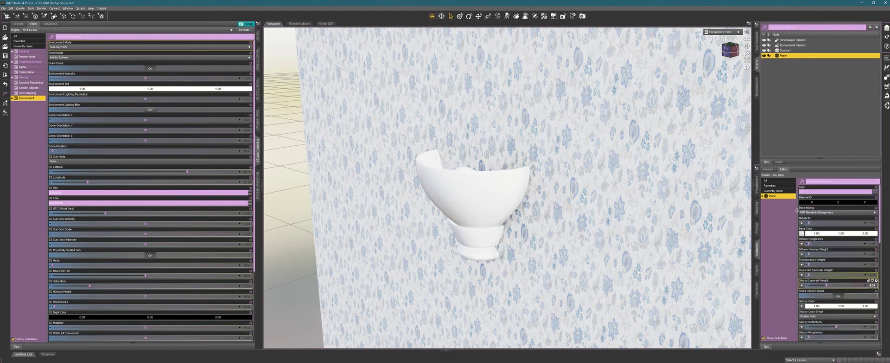
left_click(788, 50)
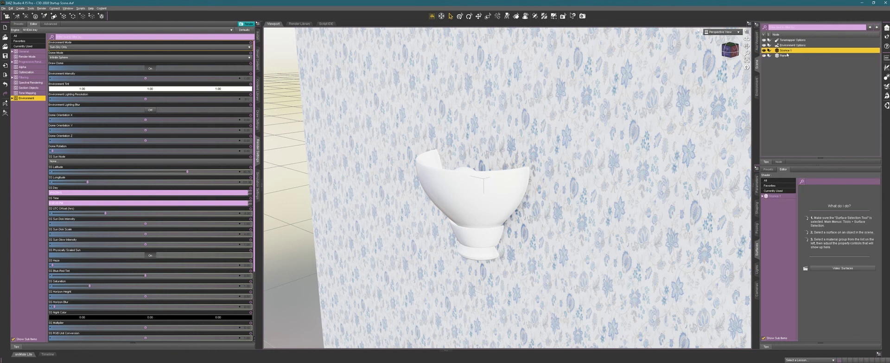
left_click(779, 197)
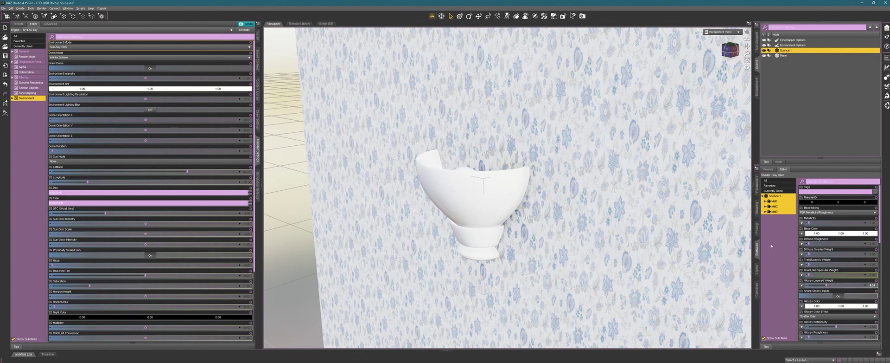
left_click(775, 201)
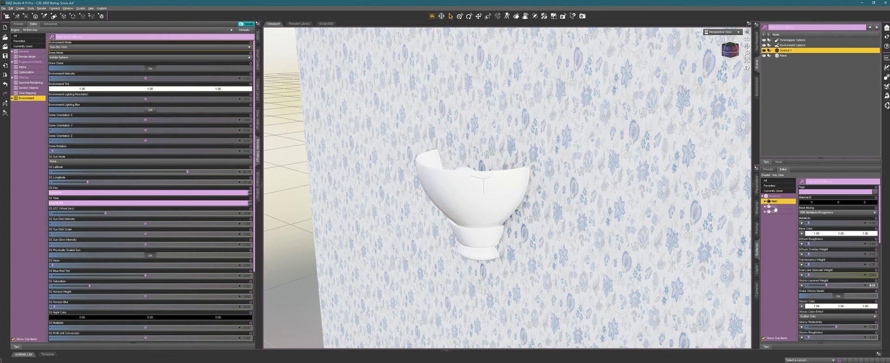
left_click(775, 206)
left_click(775, 212)
left_click(774, 201)
left_click(775, 206)
left_click(775, 212)
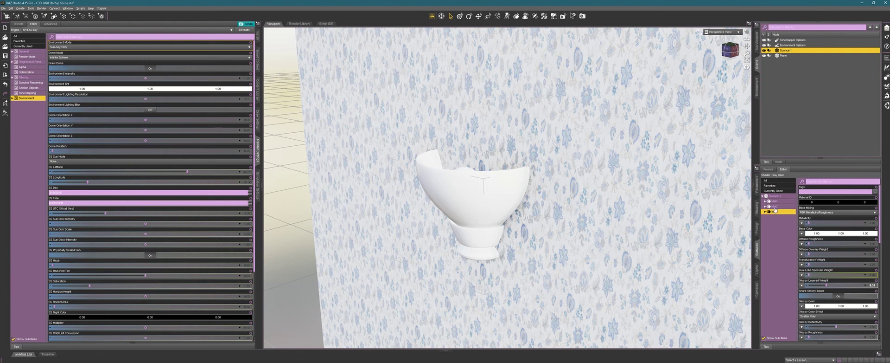
left_click(778, 219)
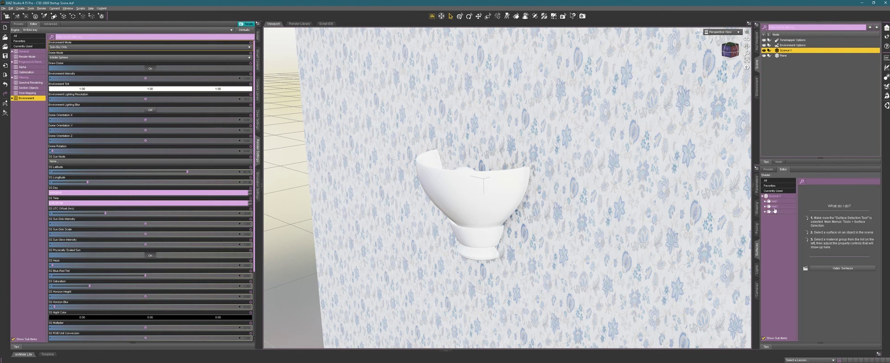
left_click(775, 201)
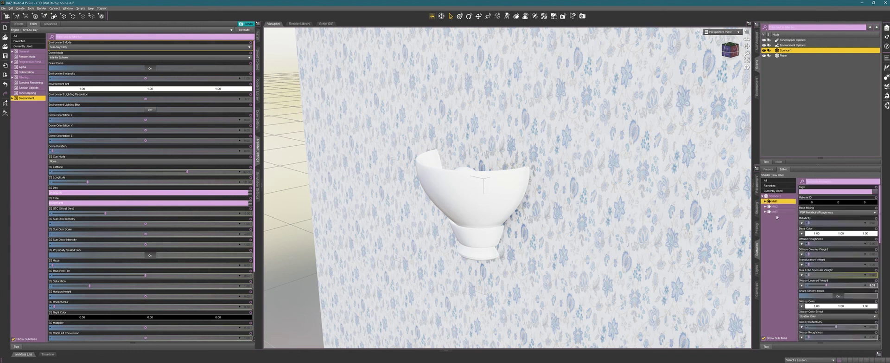
left_click(775, 206)
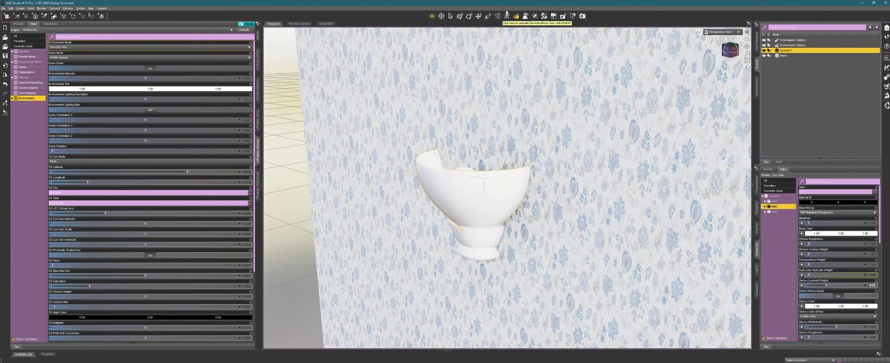
Apply the C3D SG Metal Brass 02 shader preset to the sconce's base surface and review its material settings.
left_click(484, 239)
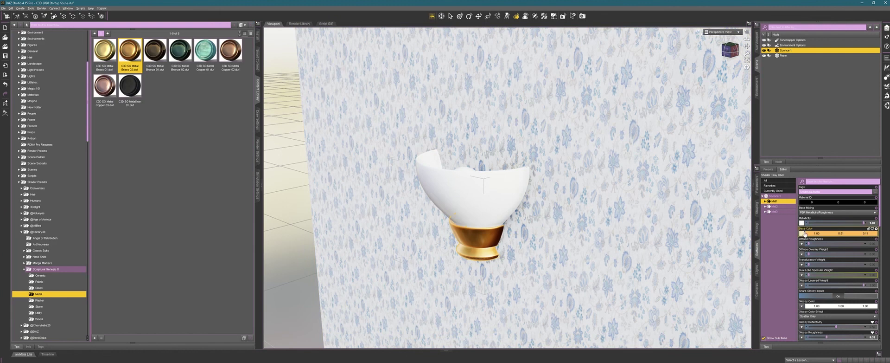
mouse_move(806, 235)
left_click_drag(881, 208, 881, 232)
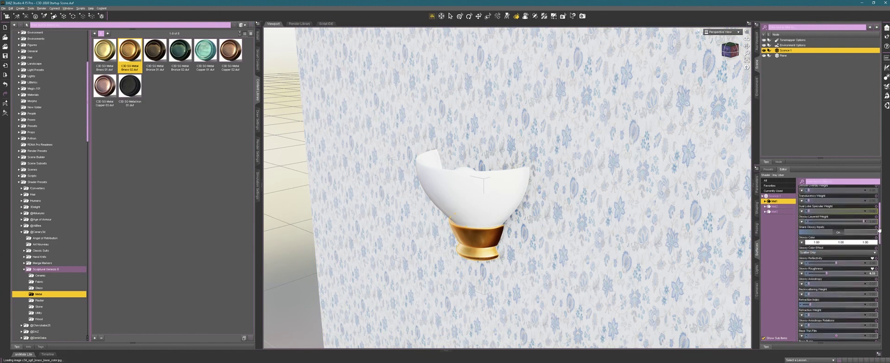
mouse_move(804, 330)
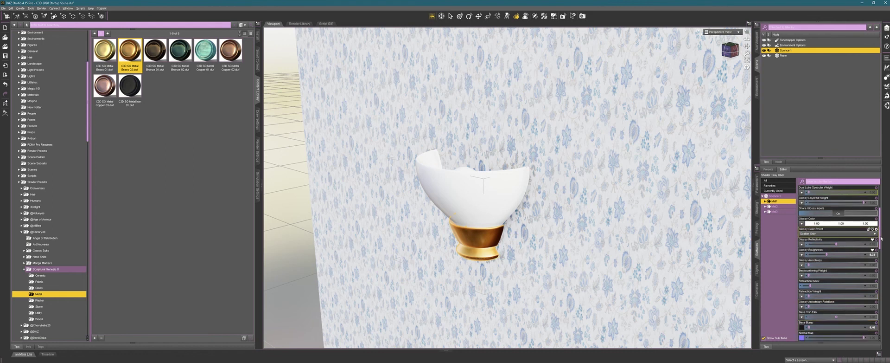
left_click_drag(881, 238, 881, 254)
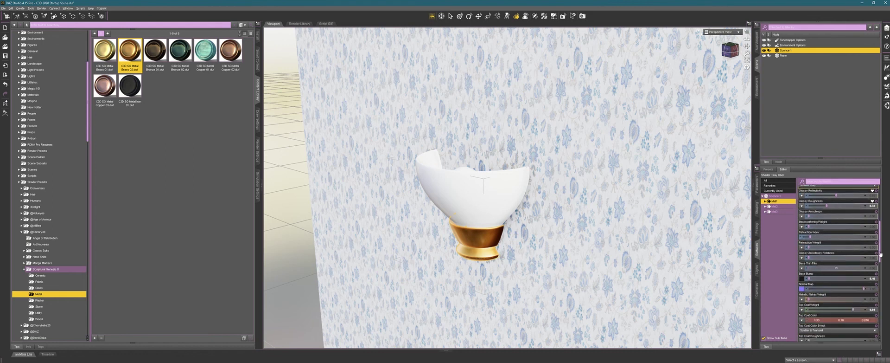
scroll(832, 254, "down", 3)
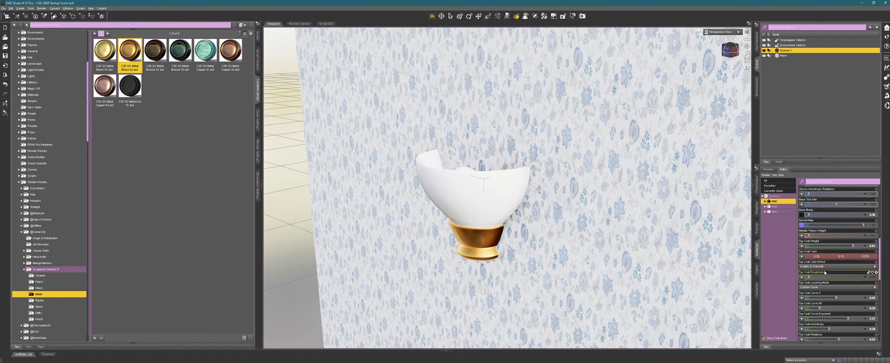
Set the Base Color of the sconce's bowl-shaped shade surface to light green.
left_click(513, 194)
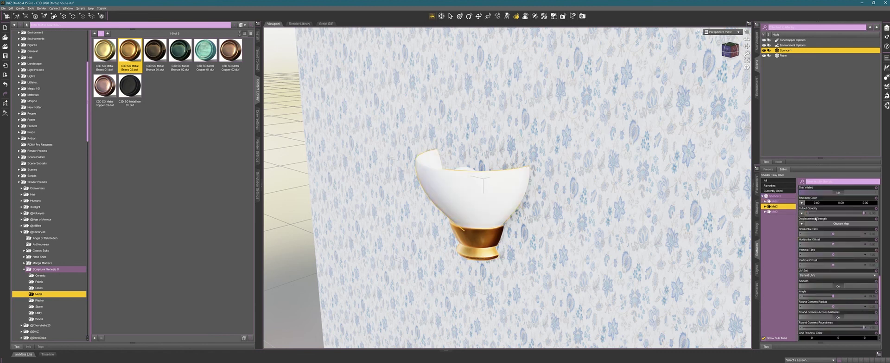
scroll(834, 221, "up", 1)
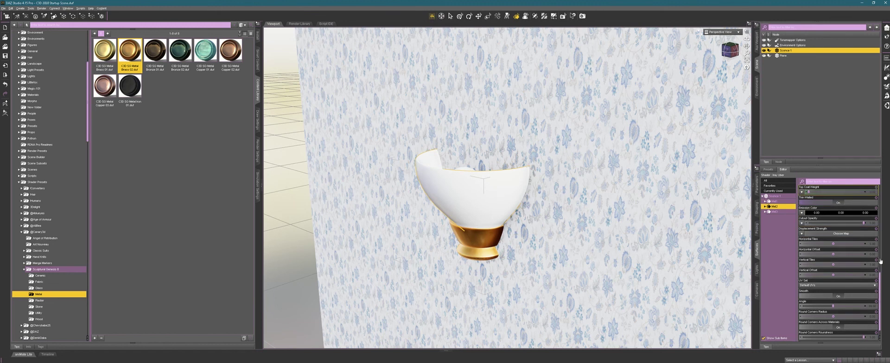
left_click(839, 233)
left_click(482, 157)
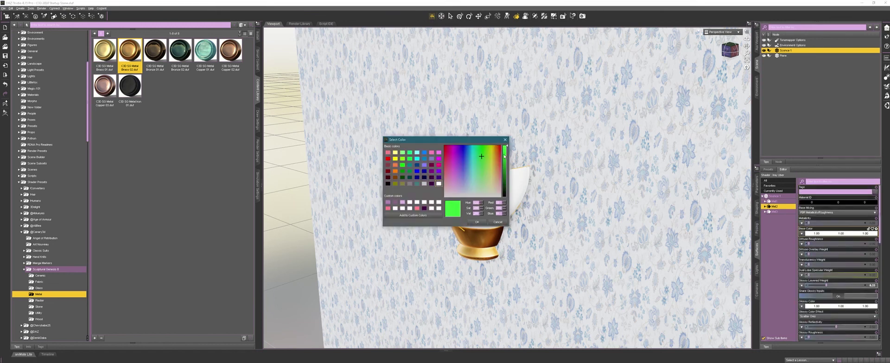
left_click(483, 169)
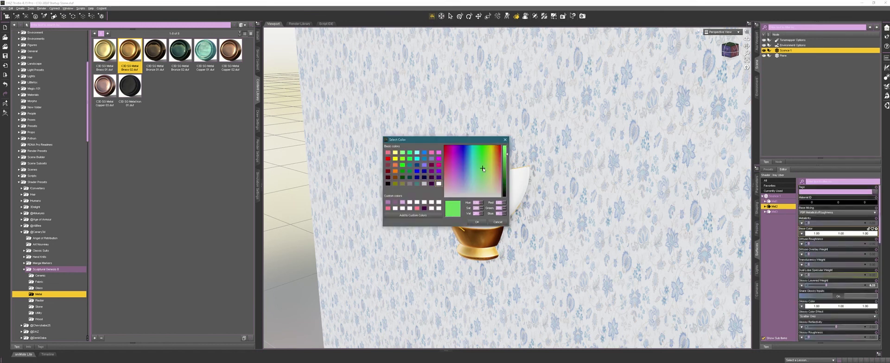
left_click(477, 222)
Raise the shade's Top Coat Weight and set its Top Coat Color to a saturated blue.
scroll(836, 278, "down", 10)
scroll(836, 315, "down", 2)
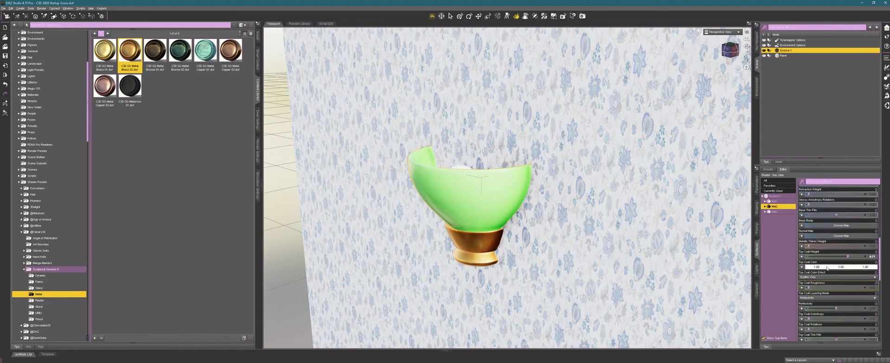
left_click(810, 263)
left_click(466, 155)
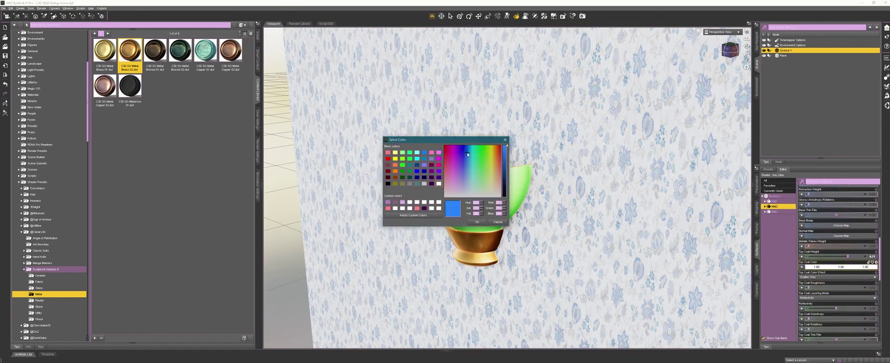
left_click(463, 149)
left_click(477, 222)
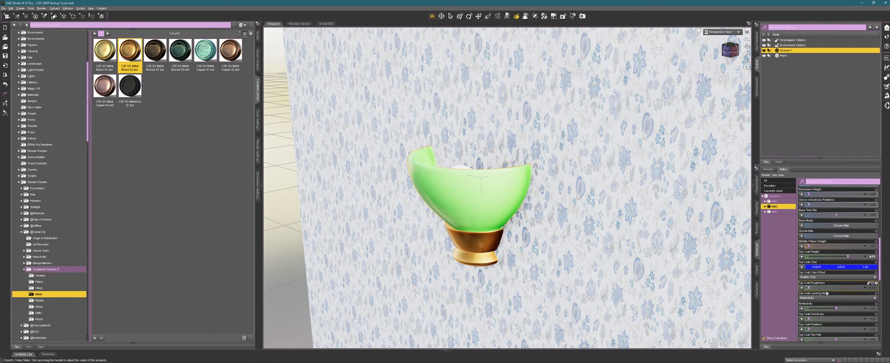
Set the shade's Top Coat Color Effect to Scatter & Transmit Intensity and raise its Top Coat Roughness and Reflectivity.
left_click(821, 277)
left_click(823, 293)
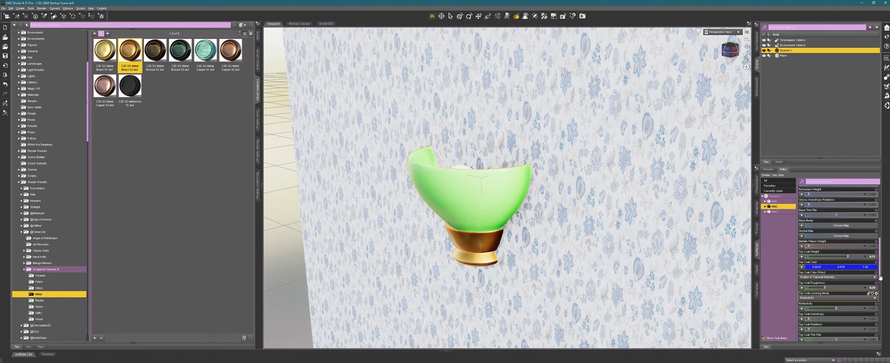
left_click_drag(838, 308, 843, 308)
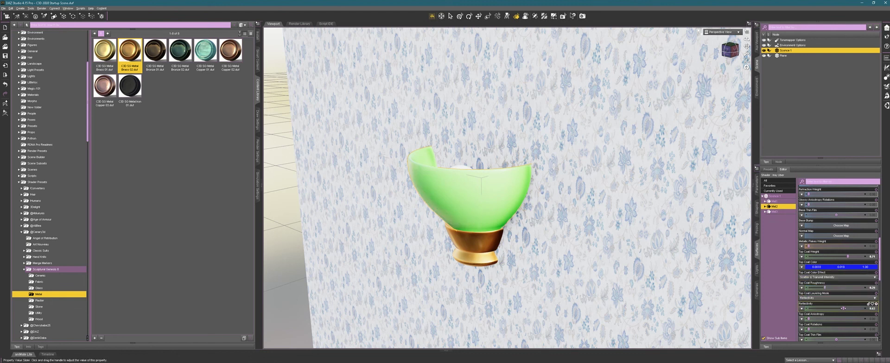
scroll(840, 259, "up", 1)
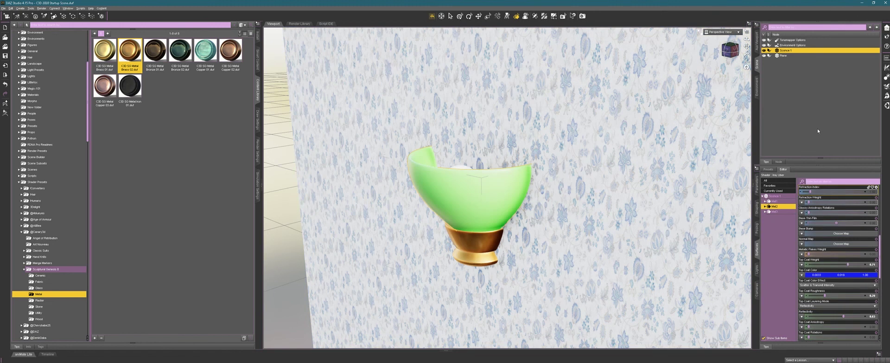
Apply the C3D SG Frosted Bulb On glass preset to the bulb surface inside the shade and open its Emission settings.
left_click(458, 170)
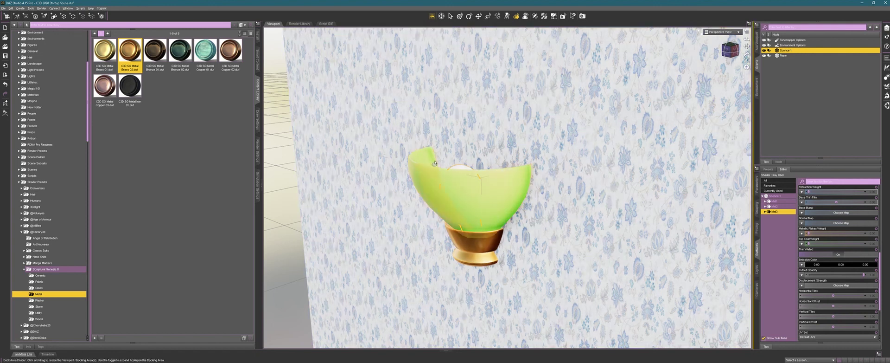
left_click(39, 288)
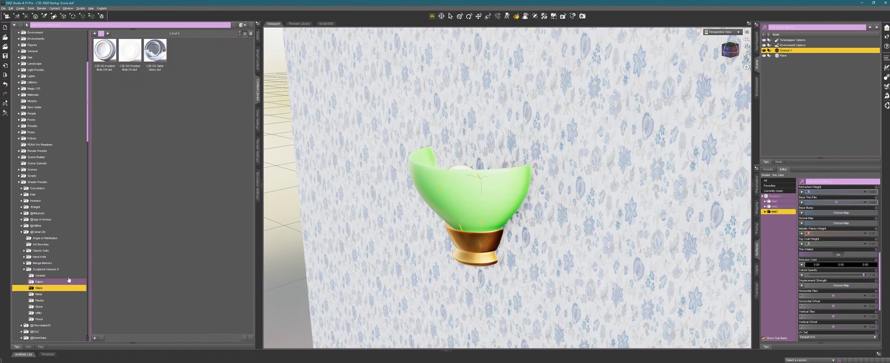
double_click(130, 54)
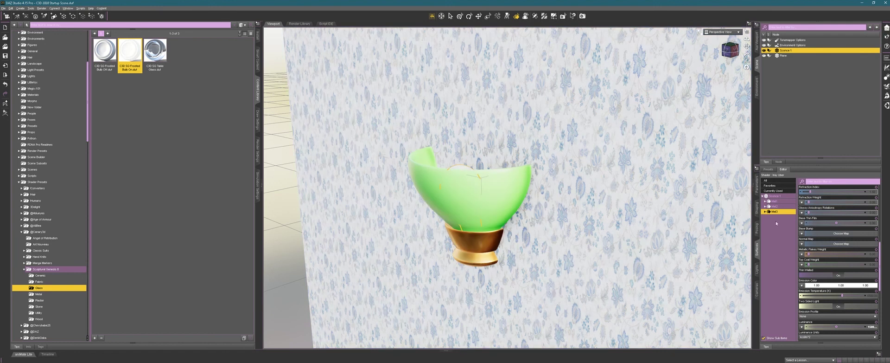
left_click(764, 211)
left_click(779, 243)
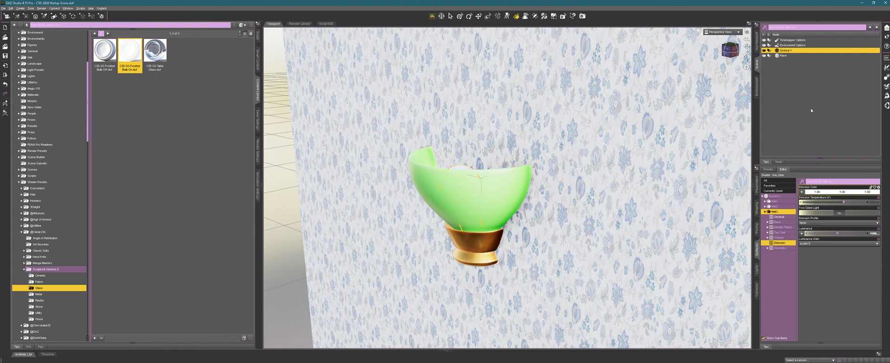
Switch the viewport draw style to NVIDIA Iray and deselect the sconce to preview the lit scene.
left_click(706, 32)
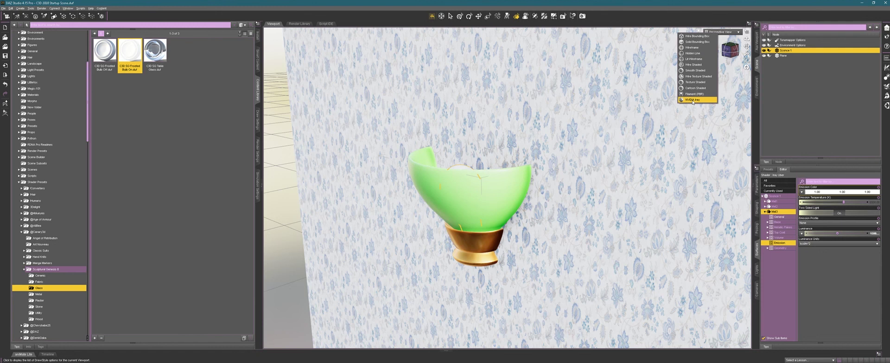
left_click(693, 100)
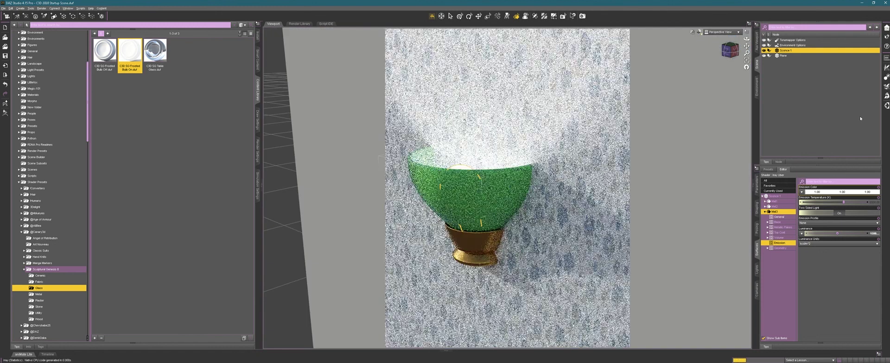
left_click(860, 118)
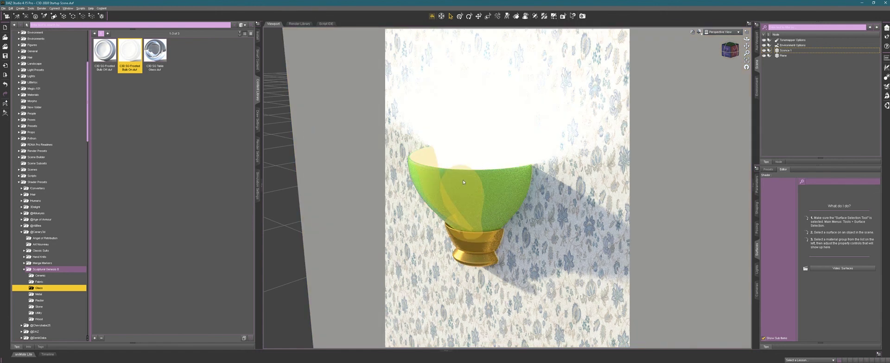
Lower the Luminance of the sconce's bulb surface to reduce the glare on the wall.
left_click(463, 182)
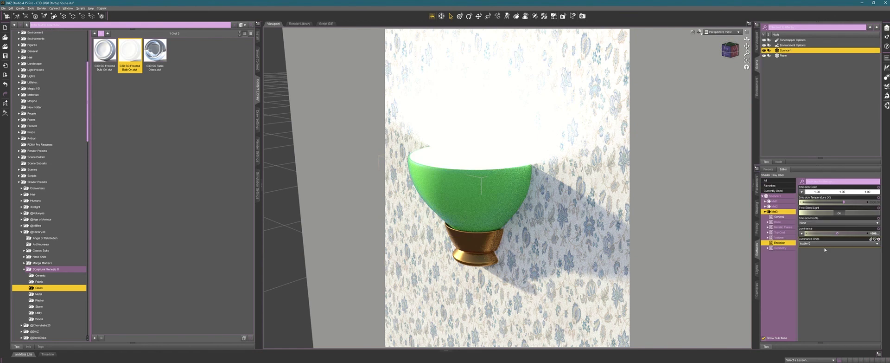
left_click(865, 203)
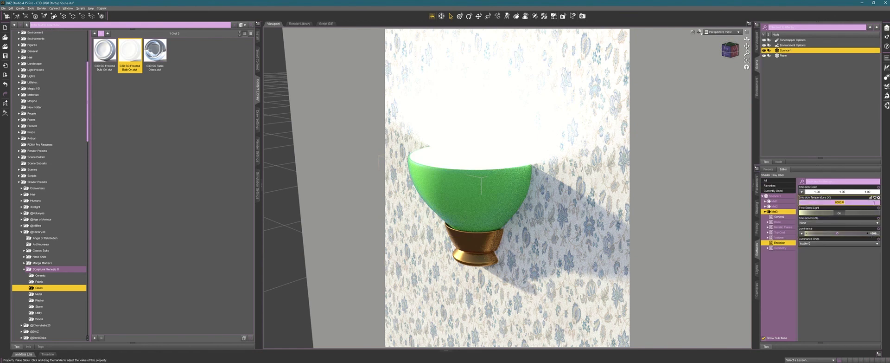
left_click(874, 233)
key("Return")
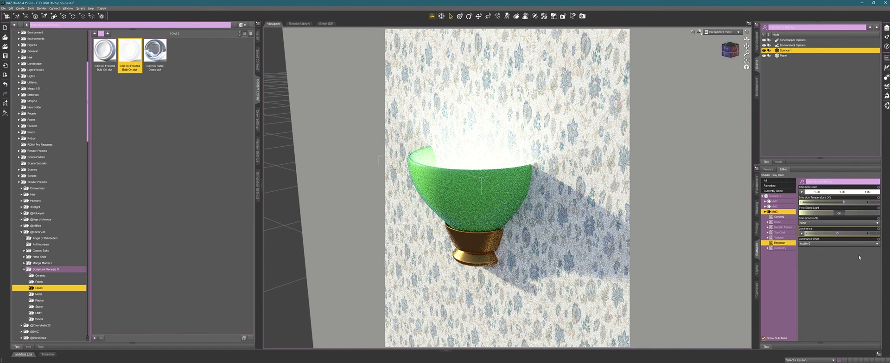
Raise SS Longitude in the Environment render settings so the sun sky turns to night around the sconce.
left_click(259, 160)
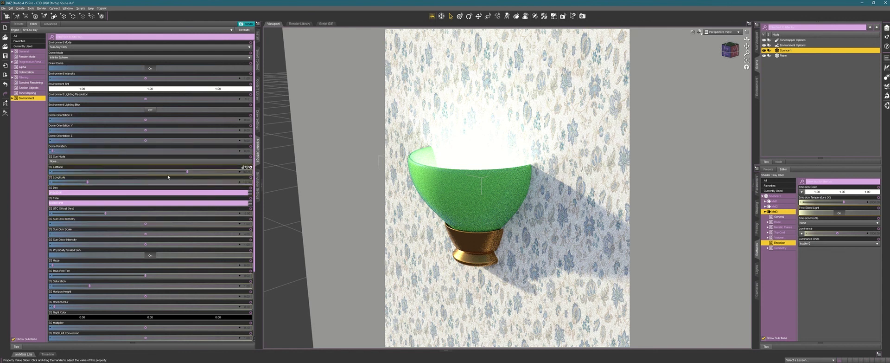
left_click_drag(87, 182, 135, 182)
mouse_move(85, 180)
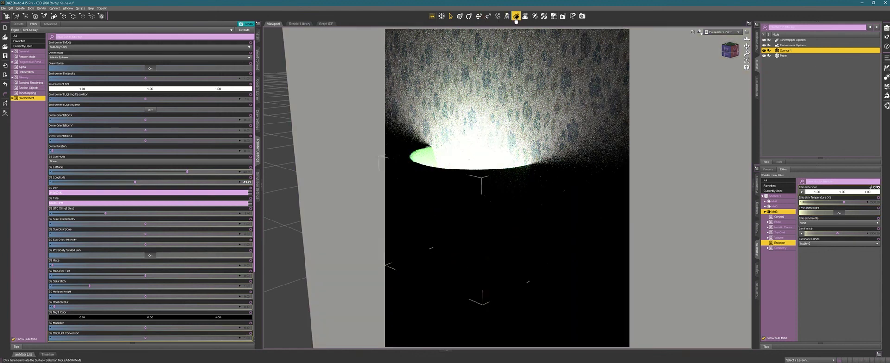
Find the translucency settings for the sconce's green shade surface and set its Translucency Weight to about 0.26.
left_click(505, 195)
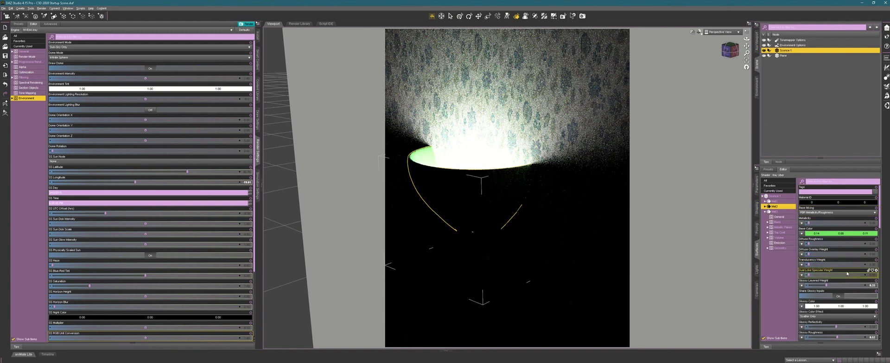
scroll(857, 278, "down", 3)
scroll(856, 280, "down", 3)
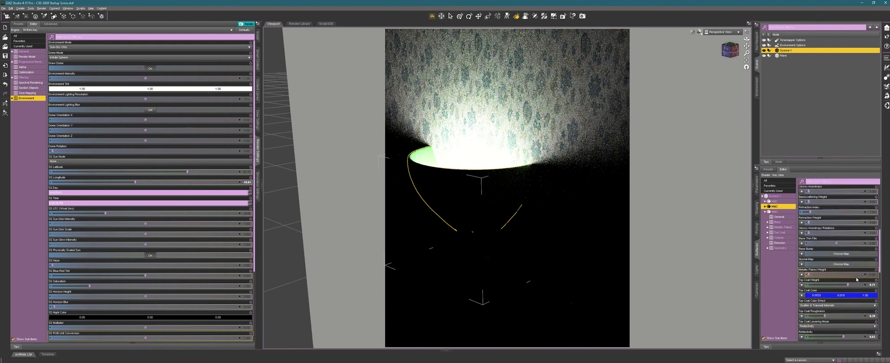
left_click(833, 182)
type("trans")
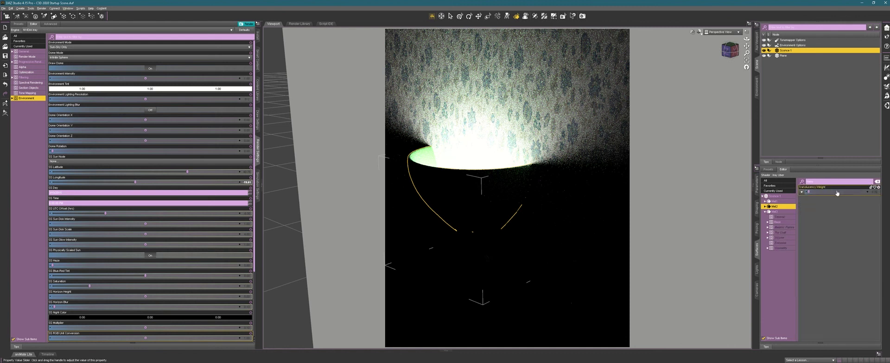
mouse_move(838, 191)
left_mouse_down()
mouse_move(845, 190)
mouse_move(837, 191)
left_mouse_up()
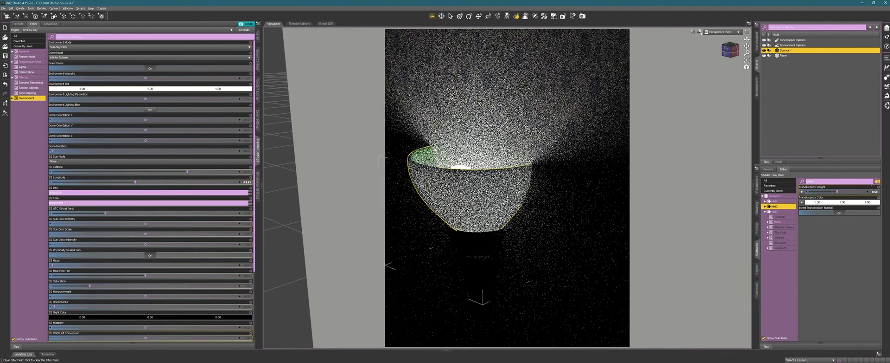
left_click(878, 181)
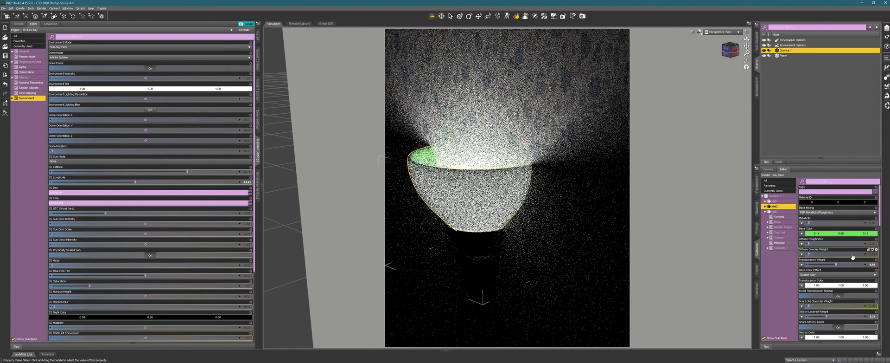
left_click_drag(836, 263, 821, 264)
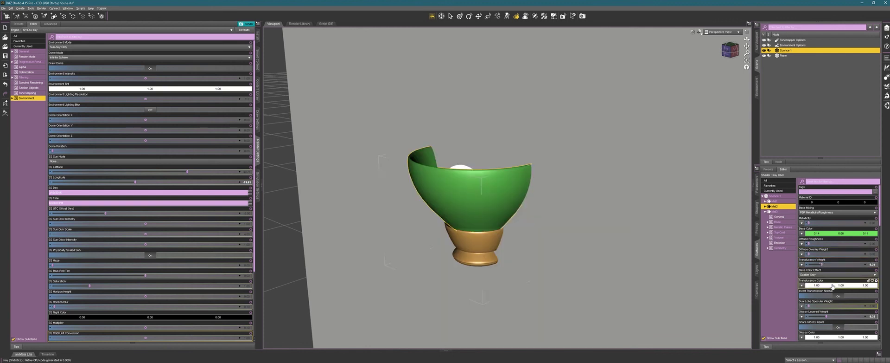
Set the Translucency Color of the shade surface to a bright saturated green.
left_click(830, 284)
left_click(483, 146)
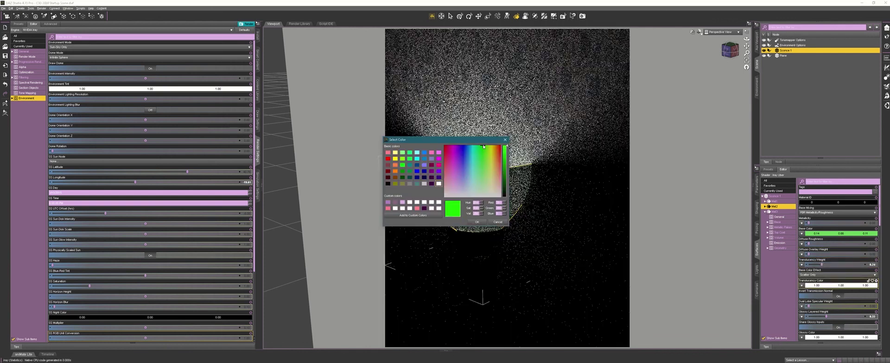
left_click(476, 222)
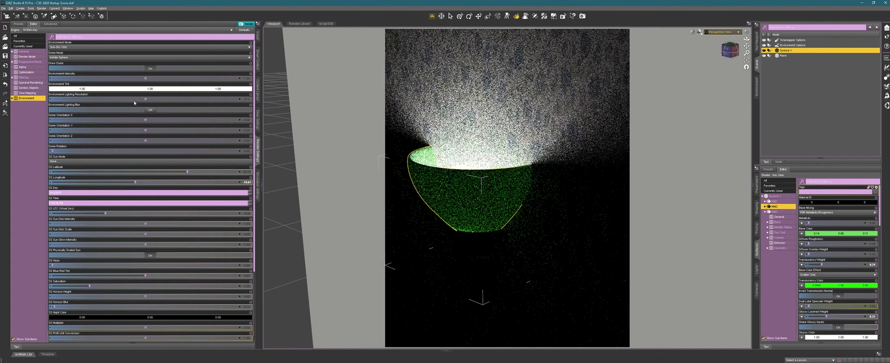
Lower SS Latitude in the Environment render settings to its minimum of -90 to brighten the wall around the sconce.
left_click(98, 172)
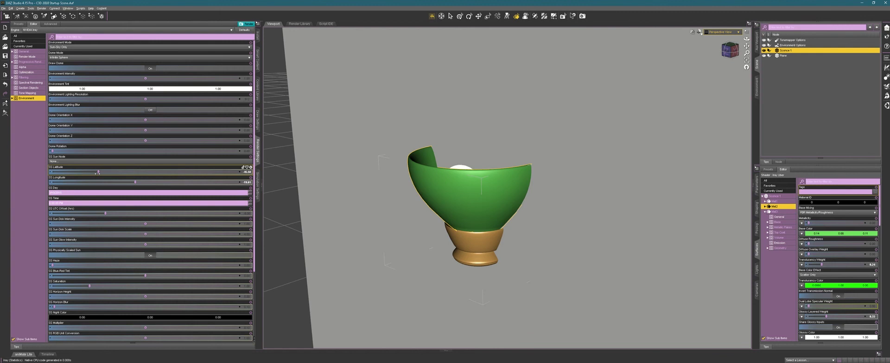
mouse_move(98, 173)
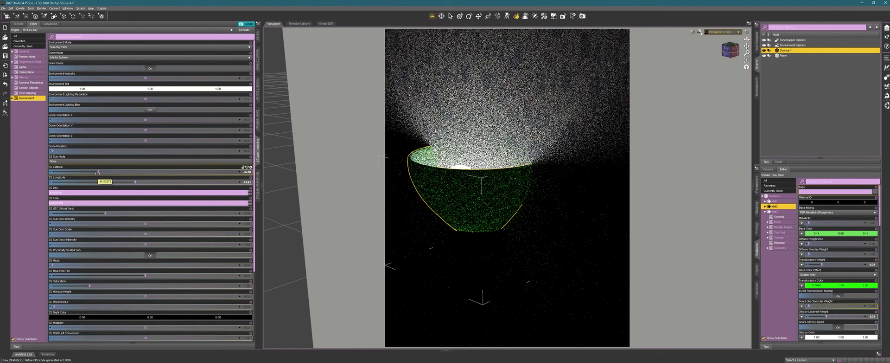
left_click_drag(98, 173, 51, 172)
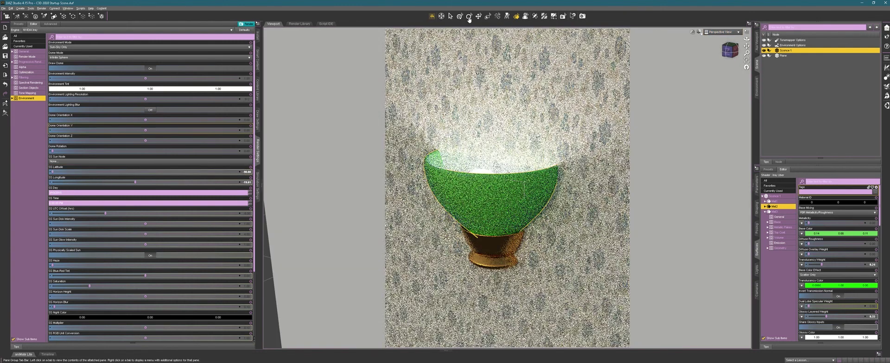